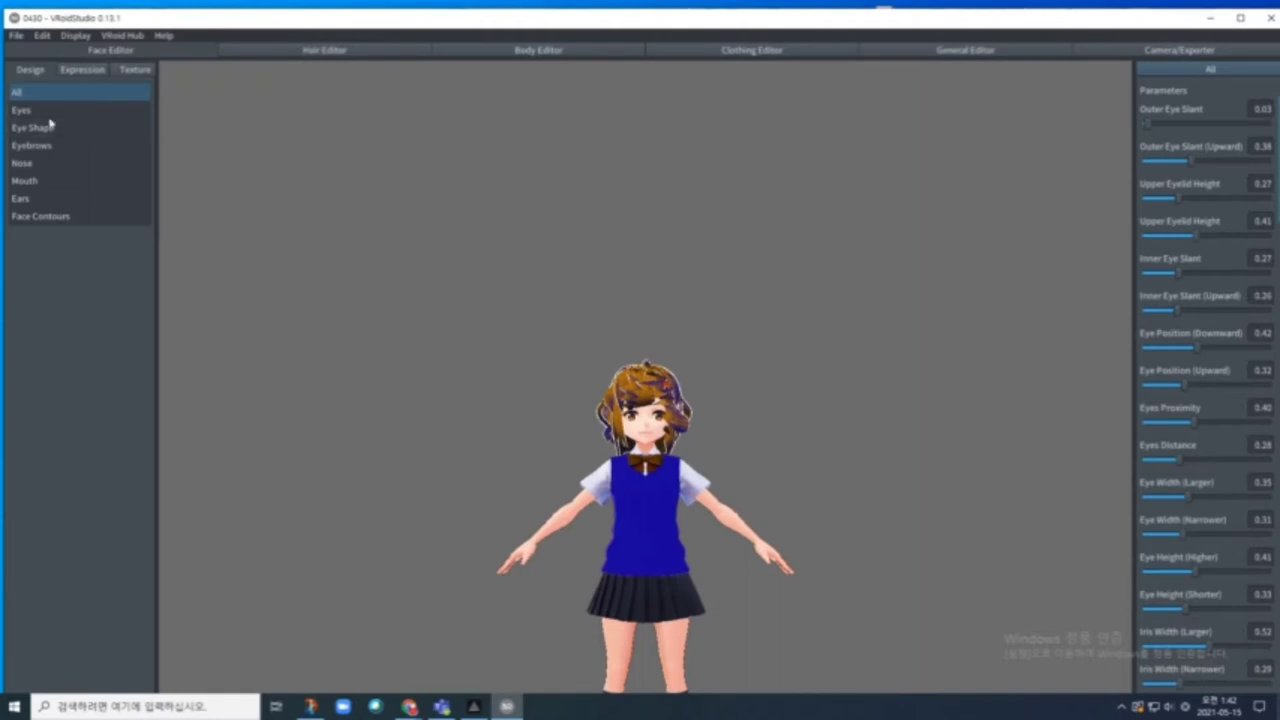
# Step: Apply the Uniform (Pants) clothing preset to the character
pyautogui.scroll(5, 668, 517)
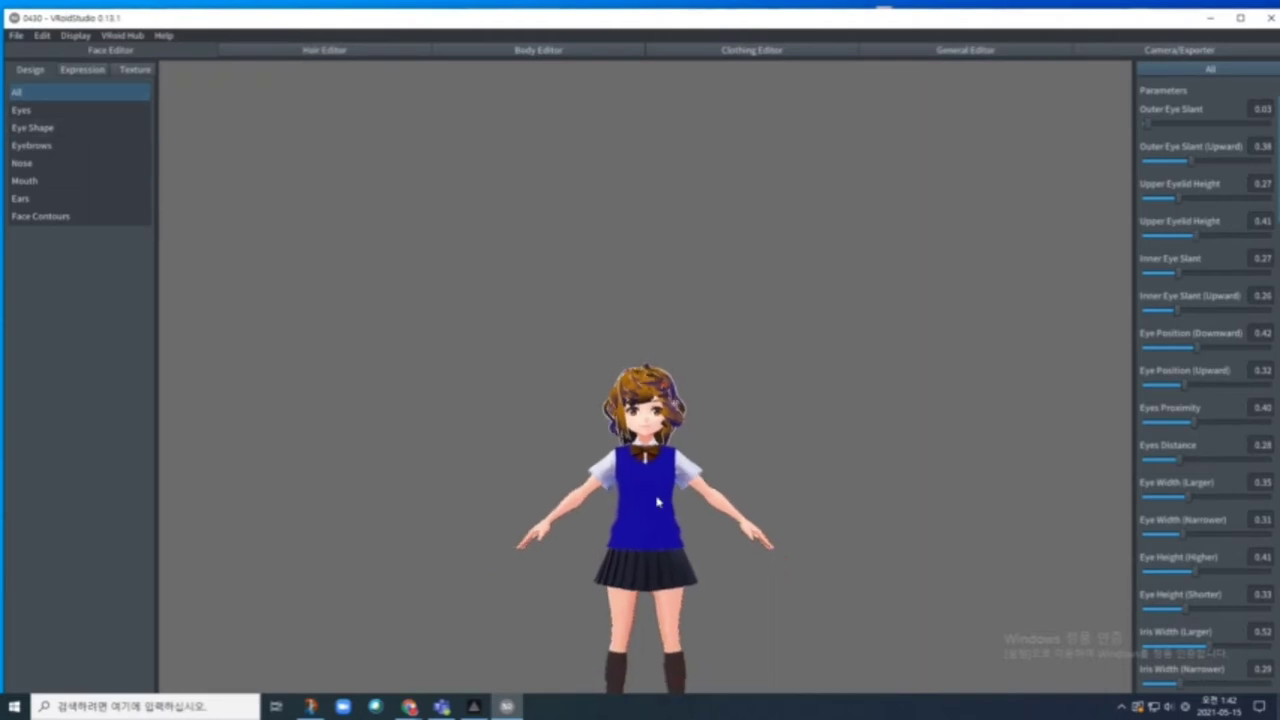
pyautogui.scroll(1, 657, 514)
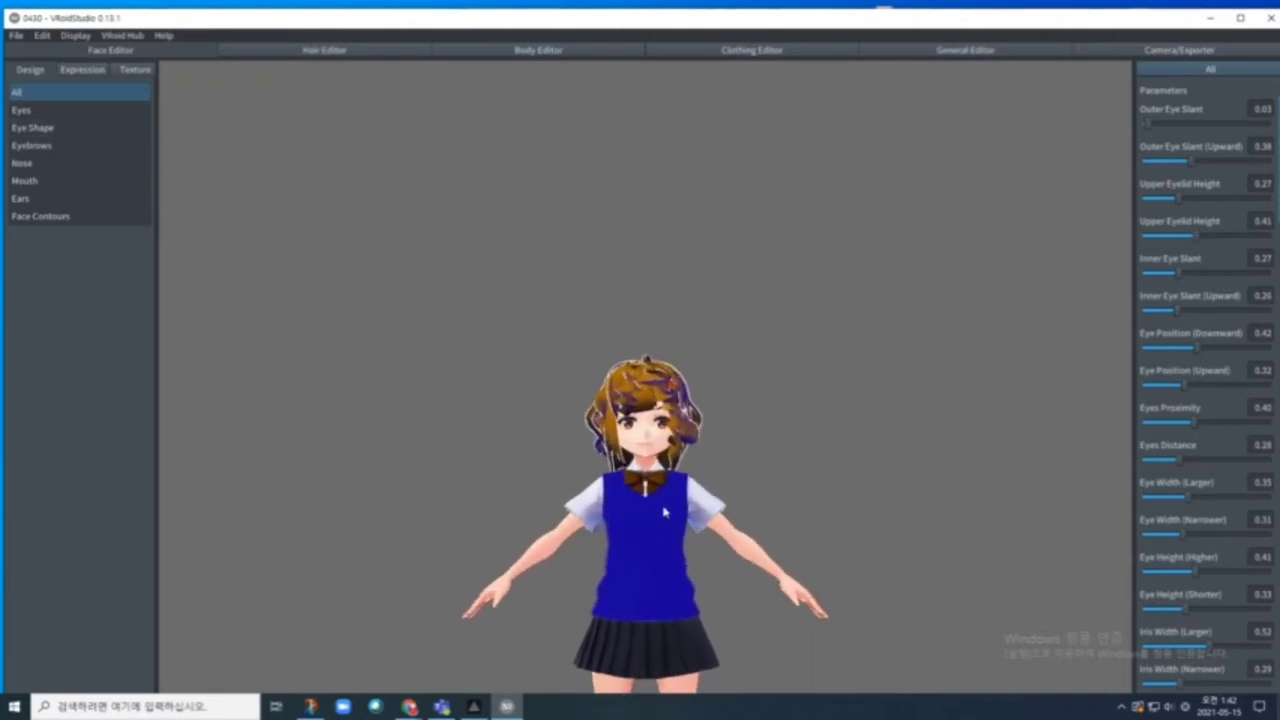
pyautogui.moveTo(645, 485); pyautogui.dragTo(590, 345, button='middle')
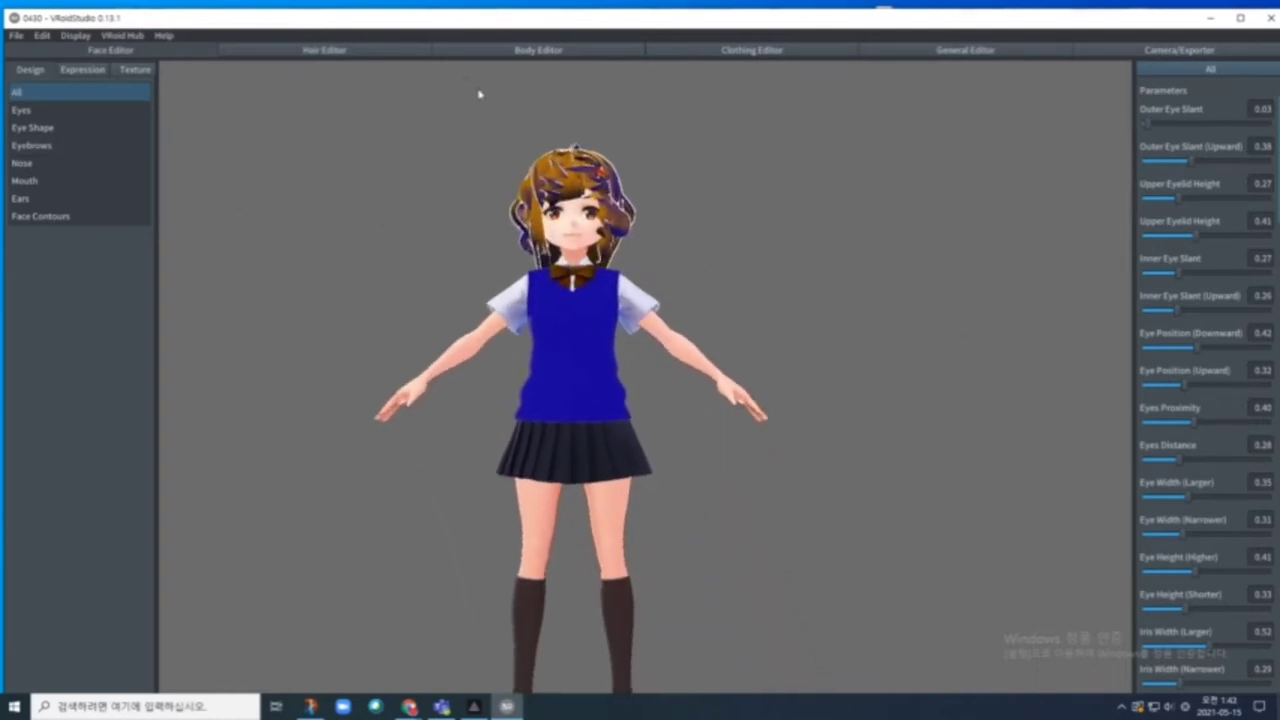
pyautogui.click(751, 51)
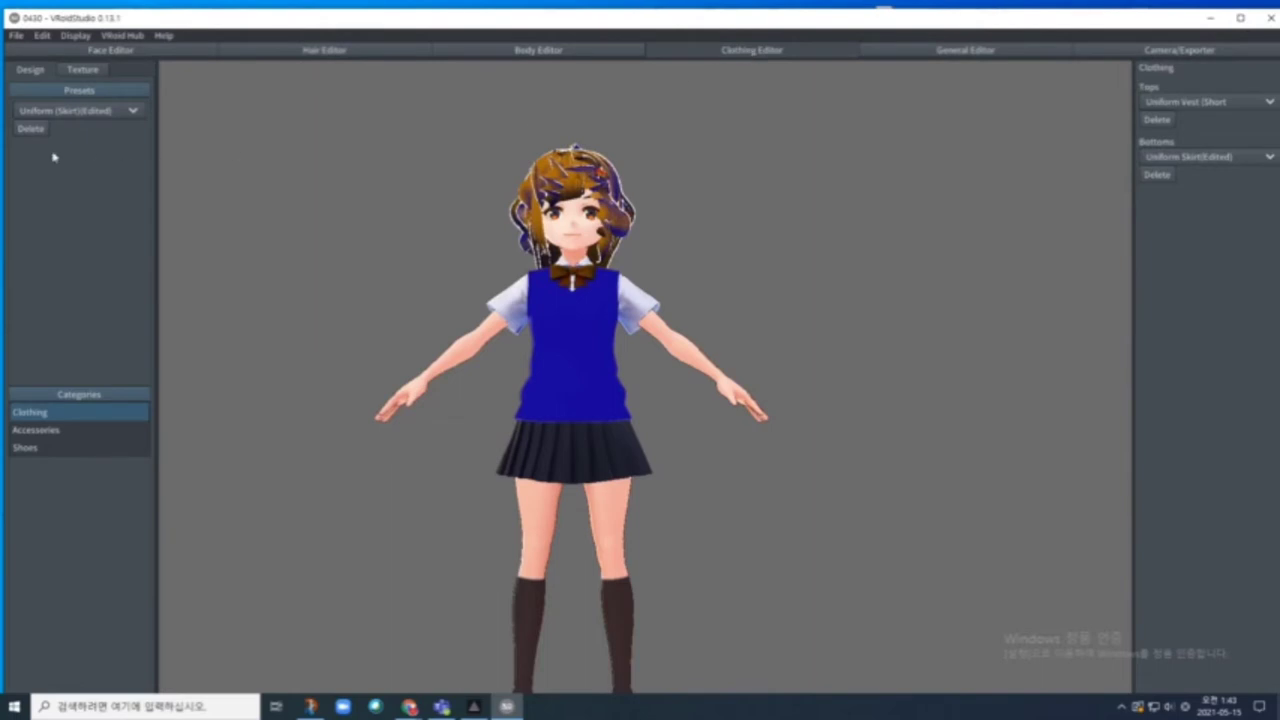
pyautogui.click(131, 112)
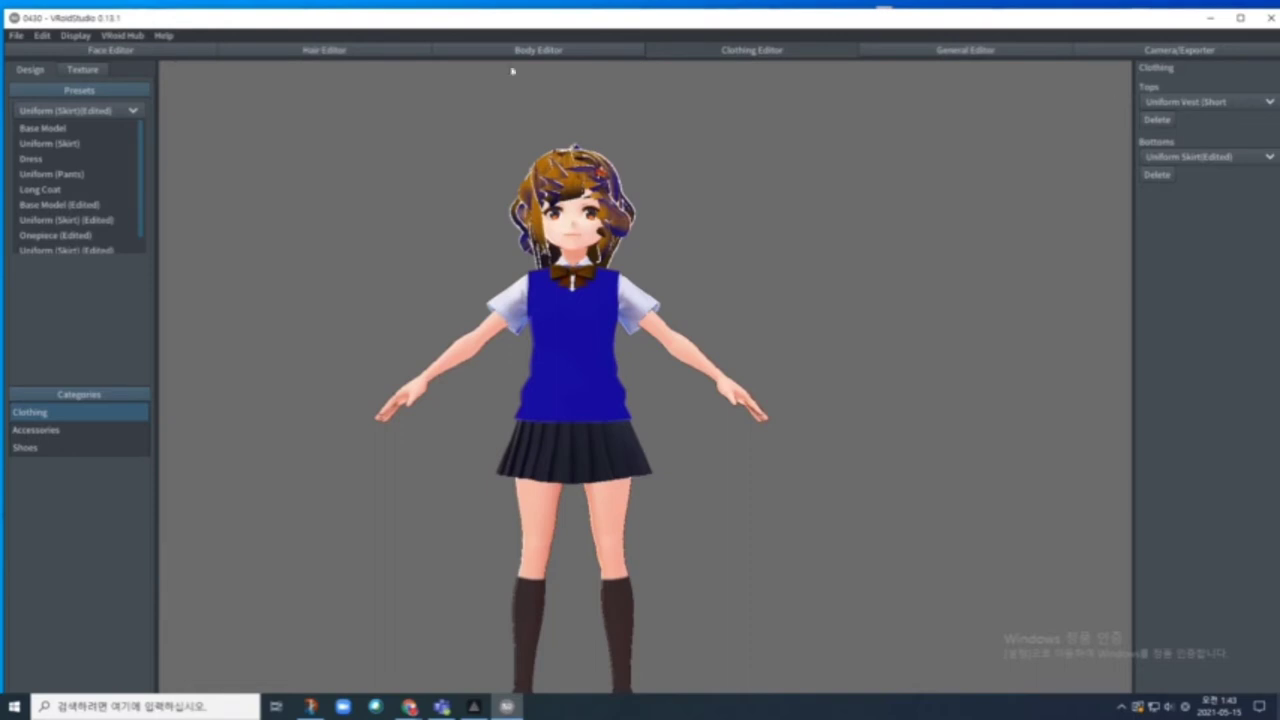
pyautogui.click(45, 174)
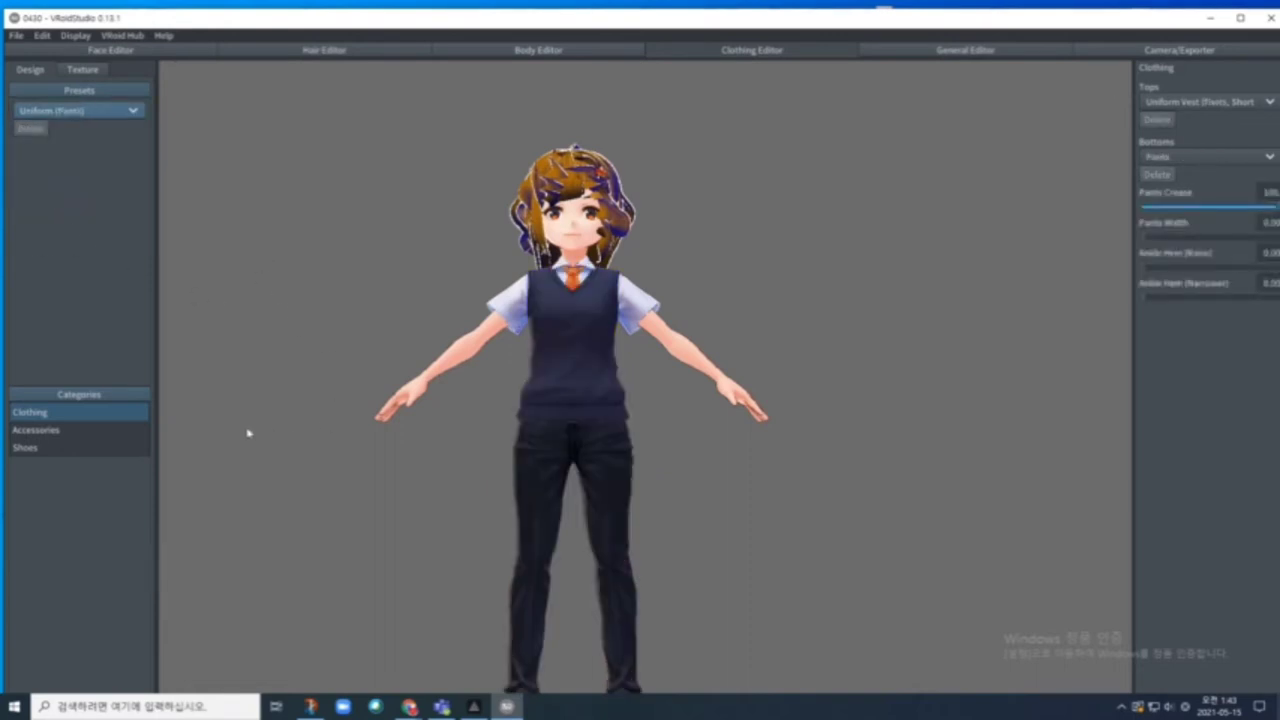
# Step: On the uniform vest's texture layer, paint the vest's edges, neckline and armholes blue #4A96B7 with a brush thickness of 113
pyautogui.click(84, 70)
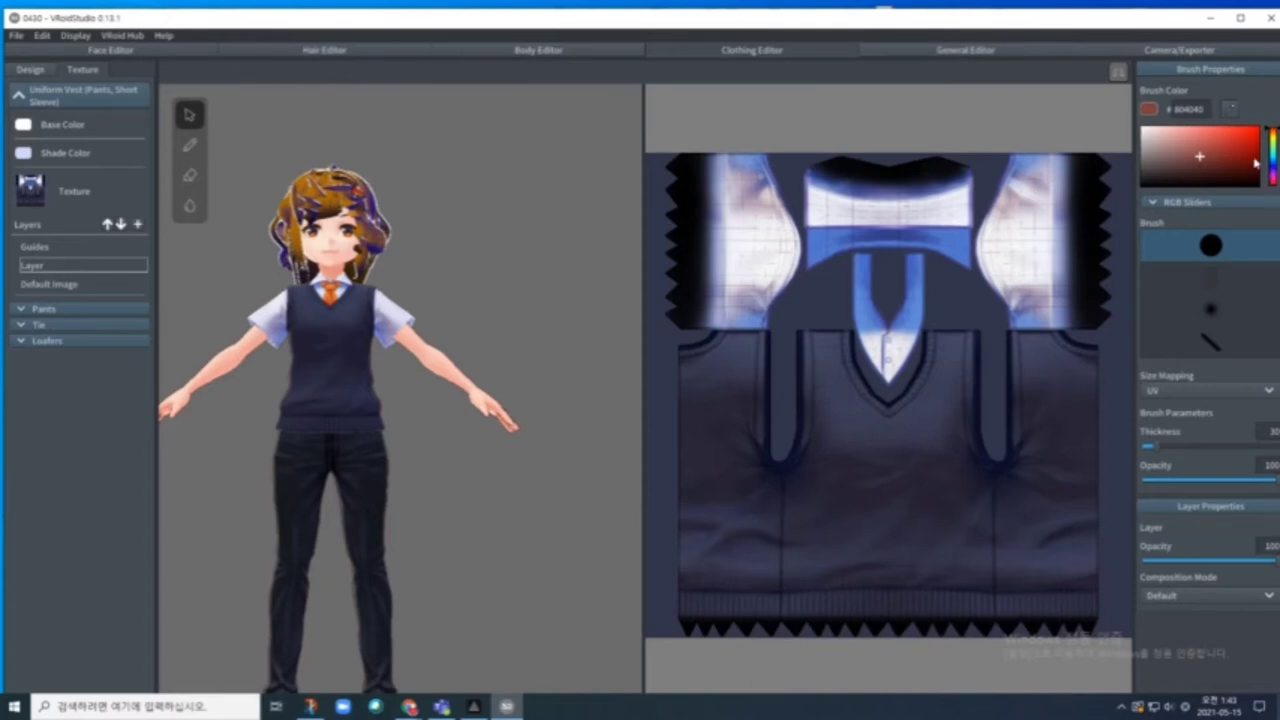
pyautogui.moveTo(1274, 140)
pyautogui.mouseDown()
pyautogui.moveTo(1274, 183)
pyautogui.moveTo(1272, 159)
pyautogui.mouseUp()
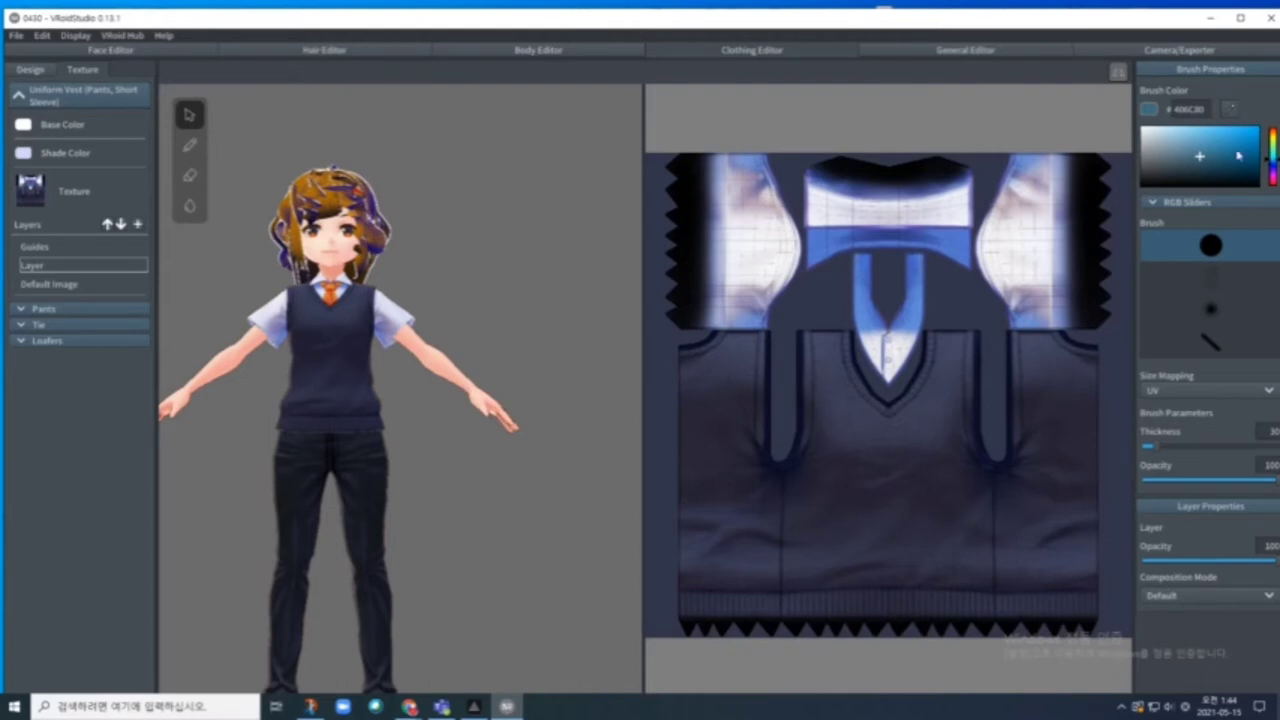
pyautogui.moveTo(1200, 157); pyautogui.dragTo(1210, 143)
pyautogui.click(1191, 446)
pyautogui.moveTo(1034, 438)
pyautogui.mouseDown()
pyautogui.moveTo(1017, 340)
pyautogui.moveTo(1068, 340)
pyautogui.moveTo(1093, 353)
pyautogui.moveTo(1100, 560)
pyautogui.moveTo(1086, 612)
pyautogui.moveTo(694, 626)
pyautogui.moveTo(688, 468)
pyautogui.moveTo(702, 404)
pyautogui.moveTo(684, 348)
pyautogui.moveTo(672, 470)
pyautogui.moveTo(700, 515)
pyautogui.mouseUp()
pyautogui.moveTo(692, 360)
pyautogui.mouseDown()
pyautogui.moveTo(694, 344)
pyautogui.moveTo(772, 340)
pyautogui.moveTo(705, 368)
pyautogui.moveTo(700, 385)
pyautogui.moveTo(780, 358)
pyautogui.moveTo(698, 400)
pyautogui.moveTo(770, 385)
pyautogui.moveTo(712, 418)
pyautogui.moveTo(768, 420)
pyautogui.moveTo(708, 450)
pyautogui.moveTo(775, 478)
pyautogui.moveTo(815, 332)
pyautogui.moveTo(848, 340)
pyautogui.moveTo(856, 386)
pyautogui.moveTo(902, 410)
pyautogui.moveTo(940, 330)
pyautogui.moveTo(976, 336)
pyautogui.moveTo(973, 440)
pyautogui.moveTo(992, 470)
pyautogui.moveTo(1024, 436)
pyautogui.moveTo(1008, 374)
pyautogui.mouseUp()
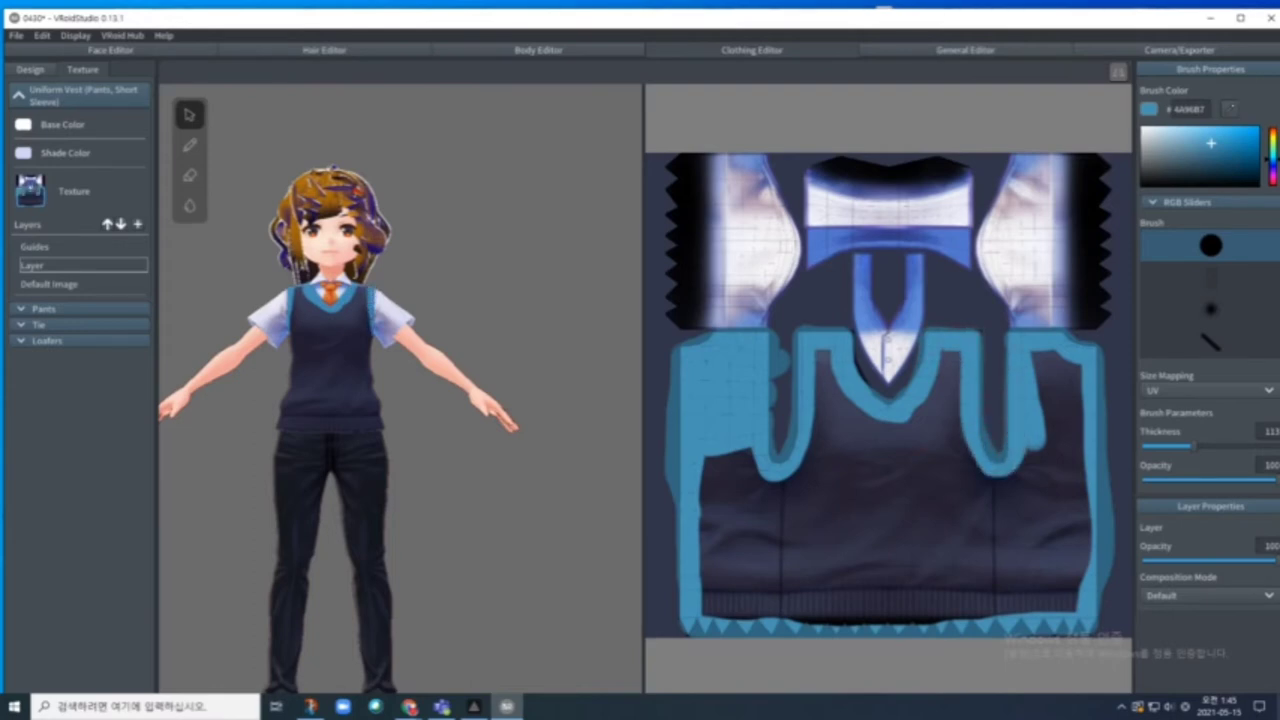
pyautogui.moveTo(824, 350)
pyautogui.mouseDown()
pyautogui.moveTo(820, 452)
pyautogui.moveTo(748, 486)
pyautogui.moveTo(732, 450)
pyautogui.moveTo(790, 492)
pyautogui.mouseUp()
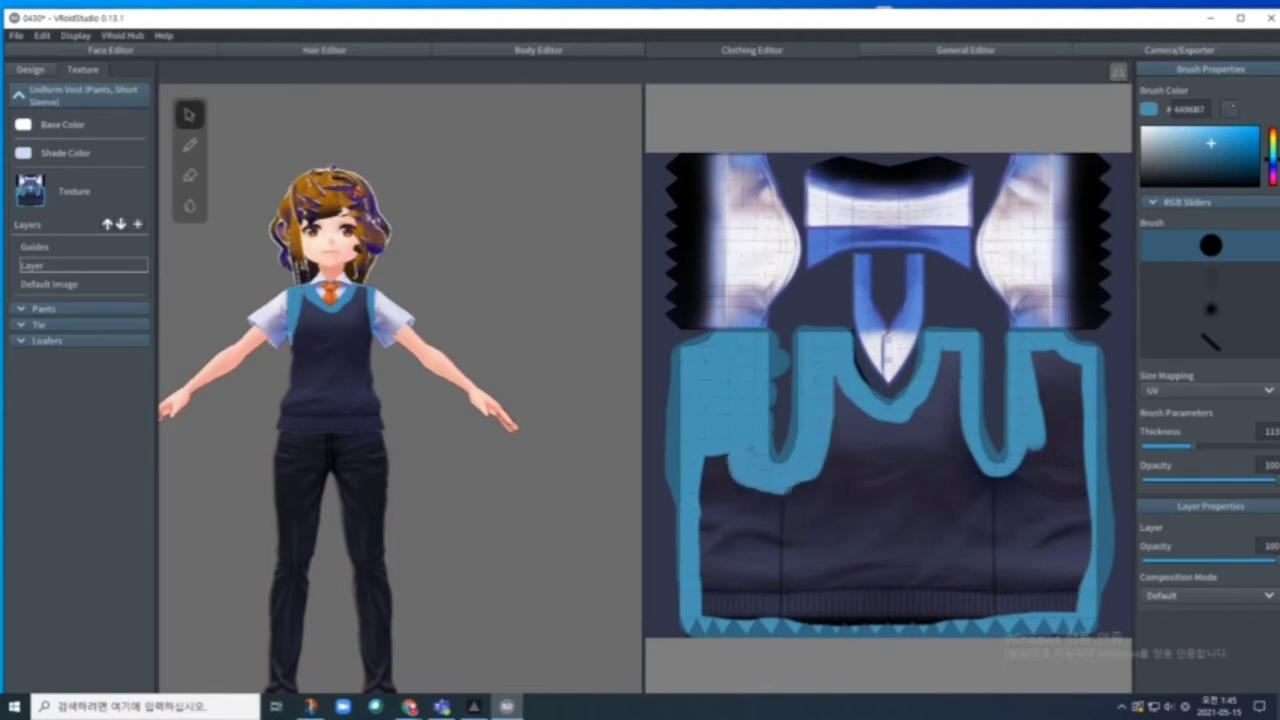
# Step: Fill the rest of the vest body with the same blue, using a brush thickness of 163
pyautogui.click(1216, 447)
pyautogui.moveTo(944, 426); pyautogui.dragTo(950, 352)
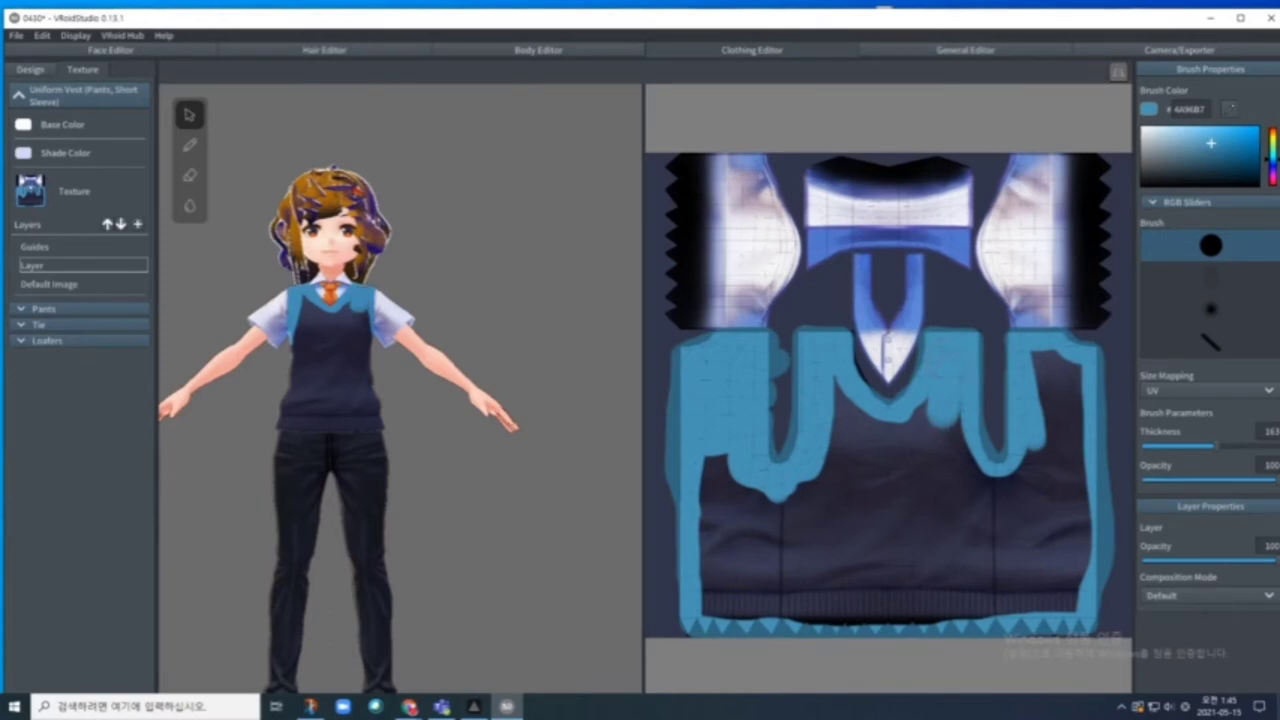
pyautogui.moveTo(944, 405)
pyautogui.mouseDown()
pyautogui.moveTo(987, 553)
pyautogui.moveTo(987, 608)
pyautogui.moveTo(700, 600)
pyautogui.moveTo(717, 558)
pyautogui.moveTo(712, 478)
pyautogui.moveTo(722, 468)
pyautogui.moveTo(727, 548)
pyautogui.moveTo(732, 478)
pyautogui.moveTo(737, 588)
pyautogui.moveTo(757, 488)
pyautogui.moveTo(762, 578)
pyautogui.moveTo(777, 548)
pyautogui.moveTo(767, 578)
pyautogui.moveTo(827, 418)
pyautogui.moveTo(857, 398)
pyautogui.moveTo(837, 378)
pyautogui.moveTo(867, 403)
pyautogui.moveTo(932, 413)
pyautogui.moveTo(832, 460)
pyautogui.moveTo(912, 448)
pyautogui.moveTo(872, 478)
pyautogui.moveTo(822, 480)
pyautogui.moveTo(902, 478)
pyautogui.moveTo(822, 510)
pyautogui.moveTo(850, 518)
pyautogui.moveTo(784, 548)
pyautogui.moveTo(882, 538)
pyautogui.moveTo(772, 593)
pyautogui.moveTo(922, 563)
pyautogui.moveTo(1047, 588)
pyautogui.moveTo(900, 545)
pyautogui.mouseUp()
pyautogui.moveTo(1005, 530)
pyautogui.mouseDown()
pyautogui.moveTo(1047, 537)
pyautogui.moveTo(1074, 565)
pyautogui.mouseUp()
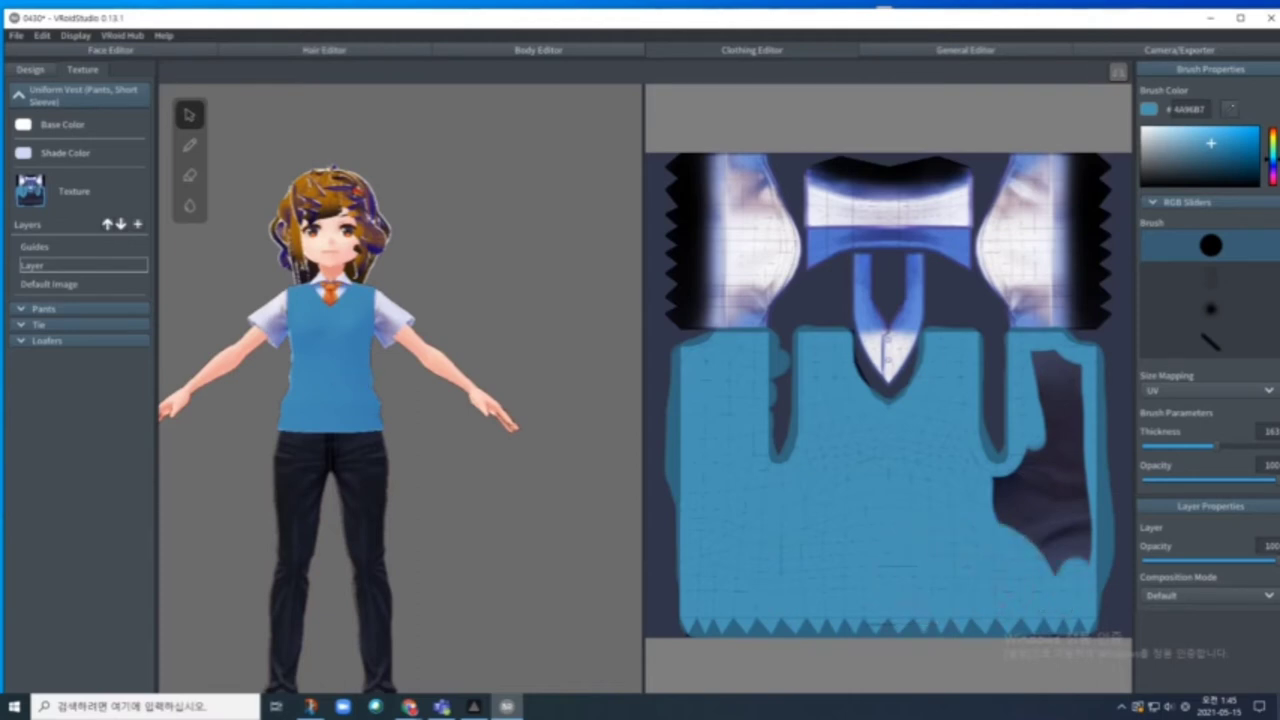
pyautogui.moveTo(995, 500)
pyautogui.mouseDown()
pyautogui.moveTo(1030, 465)
pyautogui.moveTo(1042, 360)
pyautogui.moveTo(1070, 365)
pyautogui.moveTo(1060, 420)
pyautogui.moveTo(1000, 525)
pyautogui.moveTo(1050, 560)
pyautogui.moveTo(1075, 410)
pyautogui.moveTo(1078, 505)
pyautogui.moveTo(1060, 565)
pyautogui.moveTo(1087, 560)
pyautogui.mouseUp()
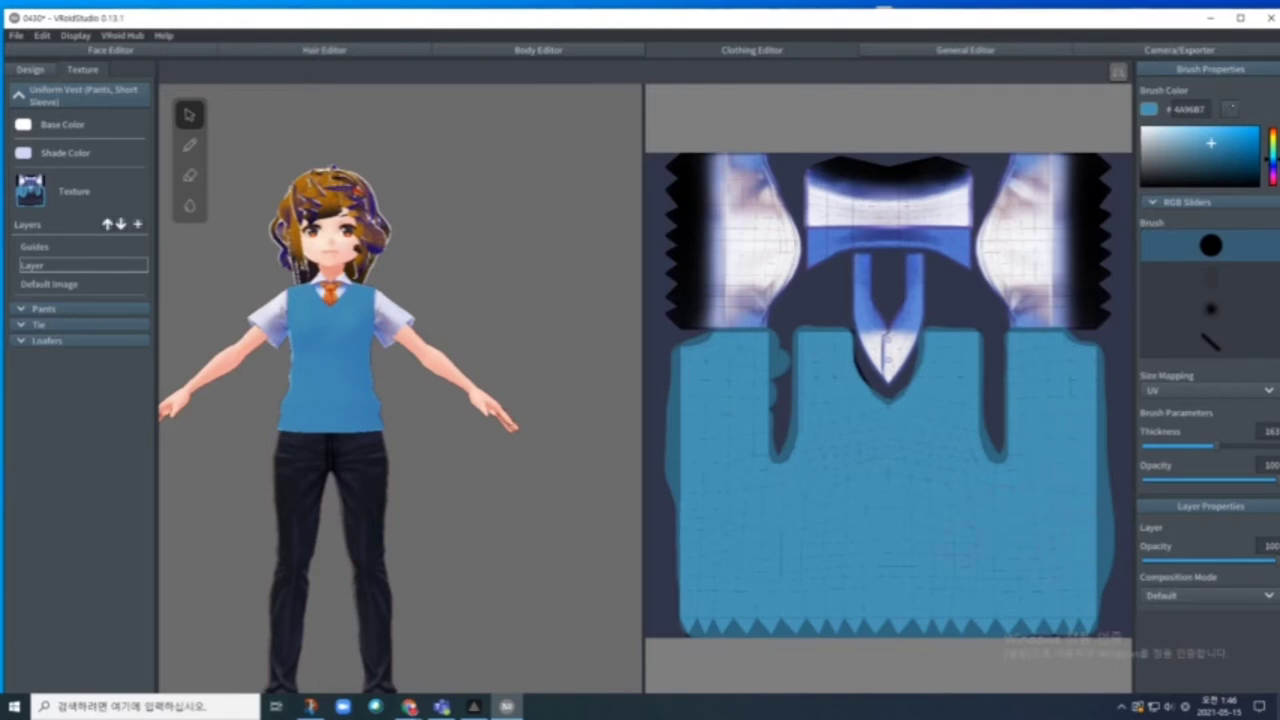
# Step: Paint the shirt's sleeves and collar pieces off-white #EAEEEF on the vest texture
pyautogui.click(1147, 138)
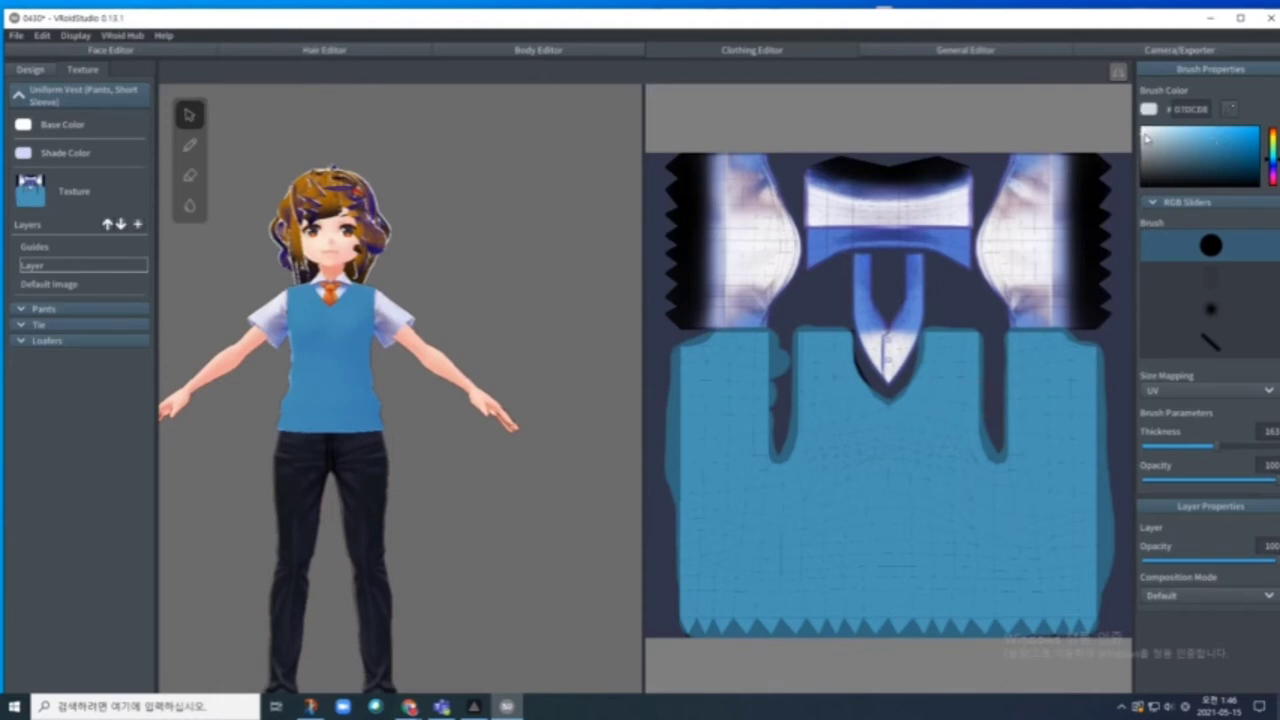
pyautogui.moveTo(1042, 232)
pyautogui.mouseDown()
pyautogui.moveTo(1020, 160)
pyautogui.moveTo(1100, 166)
pyautogui.moveTo(1100, 315)
pyautogui.moveTo(1012, 312)
pyautogui.moveTo(980, 228)
pyautogui.moveTo(1006, 165)
pyautogui.moveTo(1025, 212)
pyautogui.moveTo(1060, 200)
pyautogui.moveTo(1062, 282)
pyautogui.moveTo(1082, 252)
pyautogui.mouseUp()
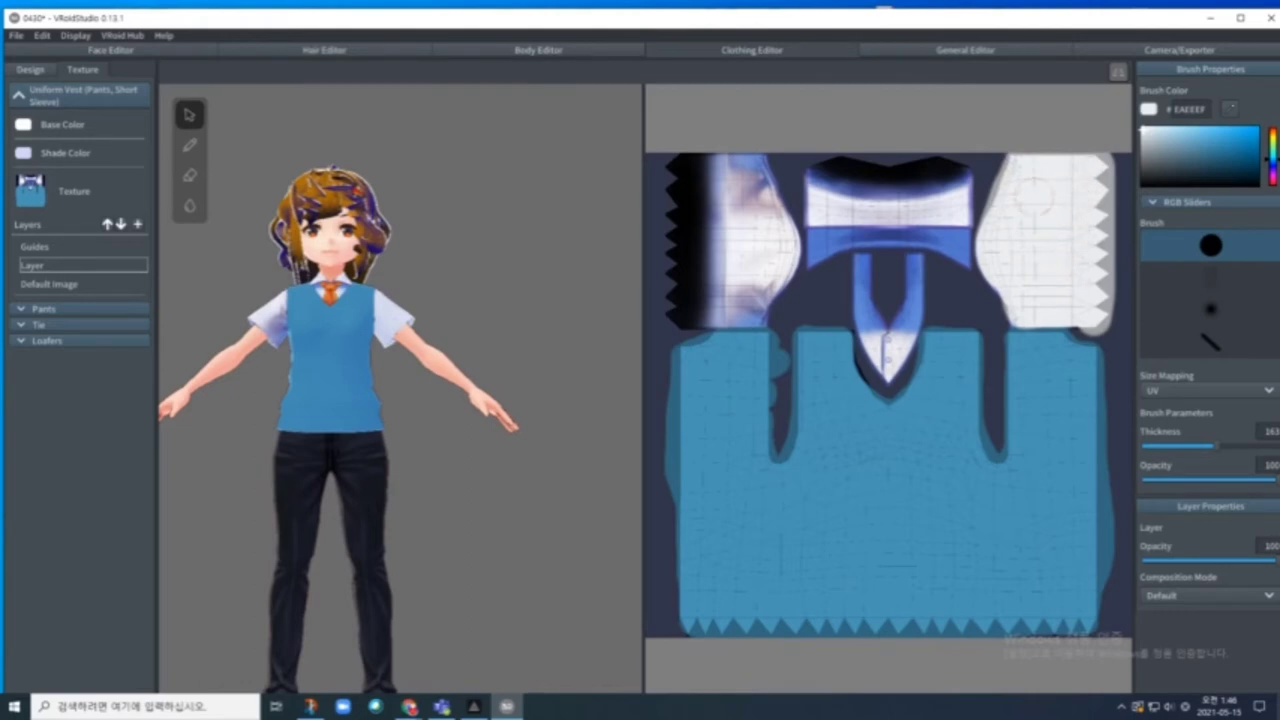
pyautogui.moveTo(932, 214)
pyautogui.mouseDown()
pyautogui.moveTo(928, 195)
pyautogui.moveTo(850, 188)
pyautogui.moveTo(838, 165)
pyautogui.moveTo(955, 170)
pyautogui.moveTo(975, 185)
pyautogui.moveTo(875, 195)
pyautogui.moveTo(815, 175)
pyautogui.moveTo(815, 262)
pyautogui.moveTo(848, 238)
pyautogui.moveTo(965, 232)
pyautogui.moveTo(980, 192)
pyautogui.moveTo(962, 262)
pyautogui.moveTo(880, 250)
pyautogui.moveTo(867, 265)
pyautogui.moveTo(880, 334)
pyautogui.moveTo(854, 282)
pyautogui.mouseUp()
pyautogui.moveTo(864, 332)
pyautogui.mouseDown()
pyautogui.moveTo(888, 360)
pyautogui.moveTo(917, 262)
pyautogui.mouseUp()
pyautogui.moveTo(712, 205)
pyautogui.mouseDown()
pyautogui.moveTo(692, 165)
pyautogui.moveTo(676, 168)
pyautogui.moveTo(683, 313)
pyautogui.moveTo(735, 312)
pyautogui.moveTo(765, 292)
pyautogui.moveTo(758, 250)
pyautogui.moveTo(780, 195)
pyautogui.moveTo(752, 168)
pyautogui.moveTo(716, 168)
pyautogui.moveTo(742, 205)
pyautogui.moveTo(708, 250)
pyautogui.moveTo(708, 290)
pyautogui.moveTo(738, 276)
pyautogui.moveTo(766, 316)
pyautogui.moveTo(763, 289)
pyautogui.mouseUp()
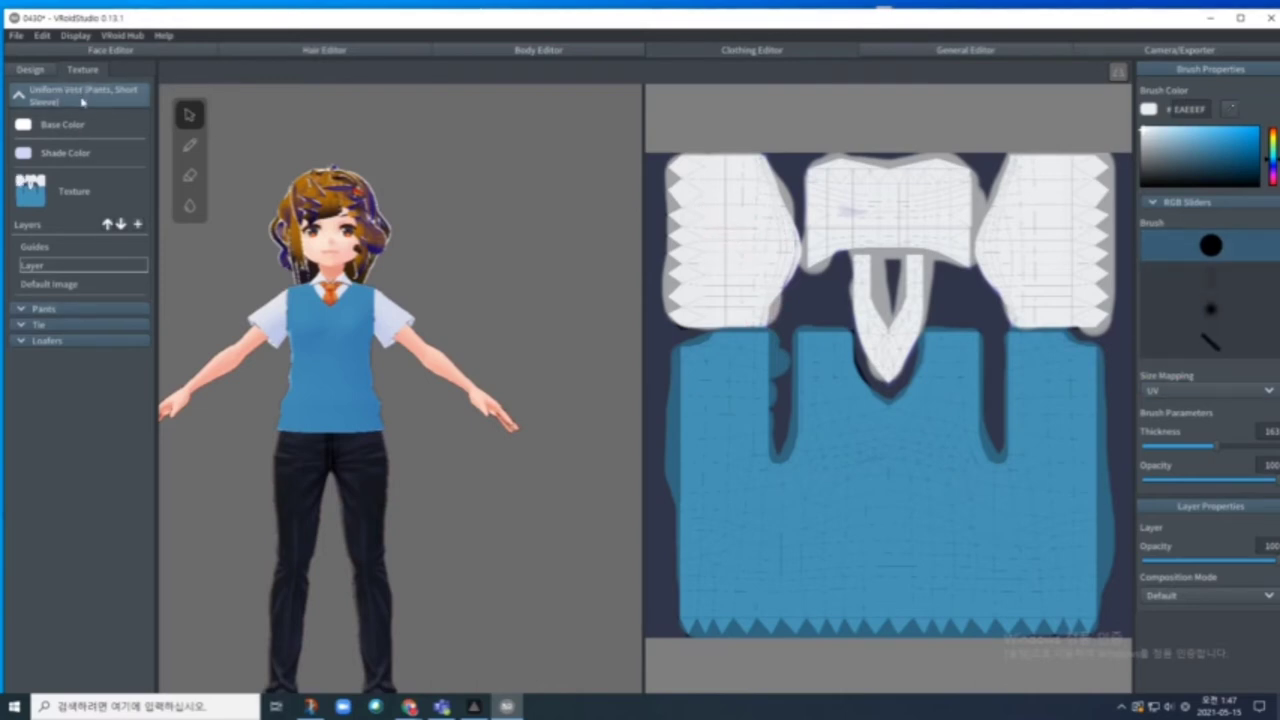
# Step: Change the pants' shade color to a neutral light grey
pyautogui.click(23, 312)
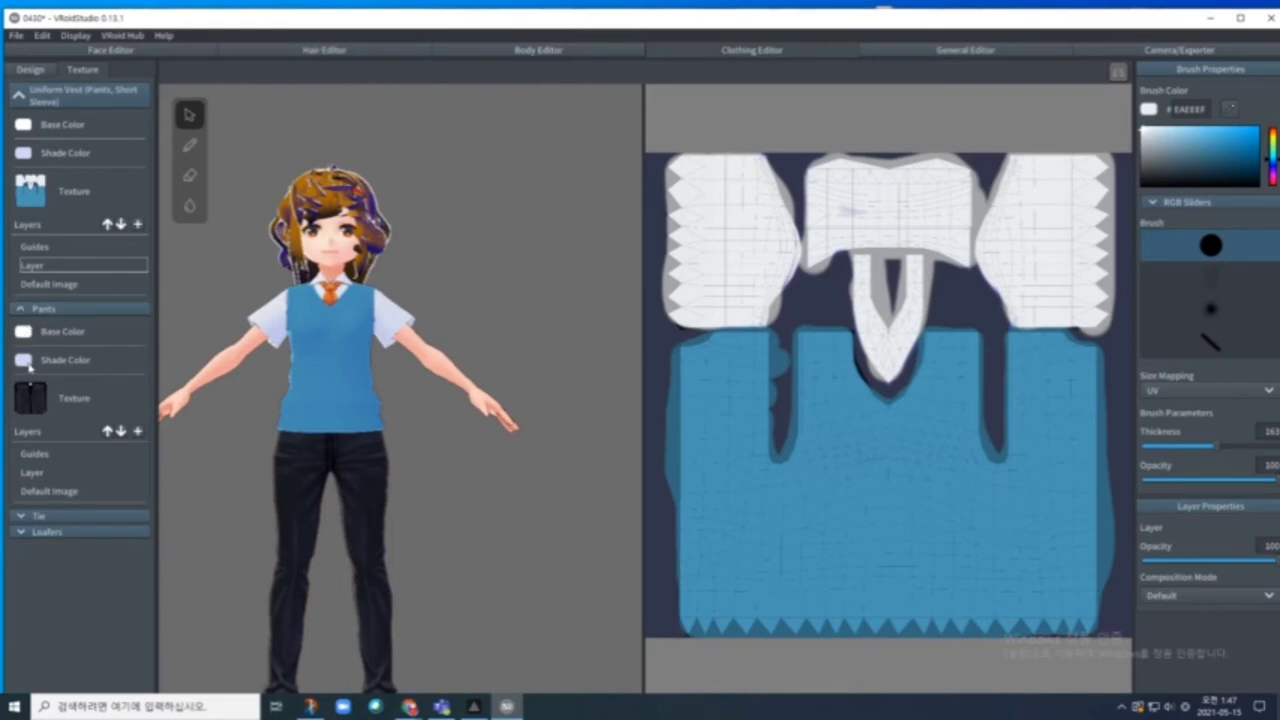
pyautogui.click(23, 360)
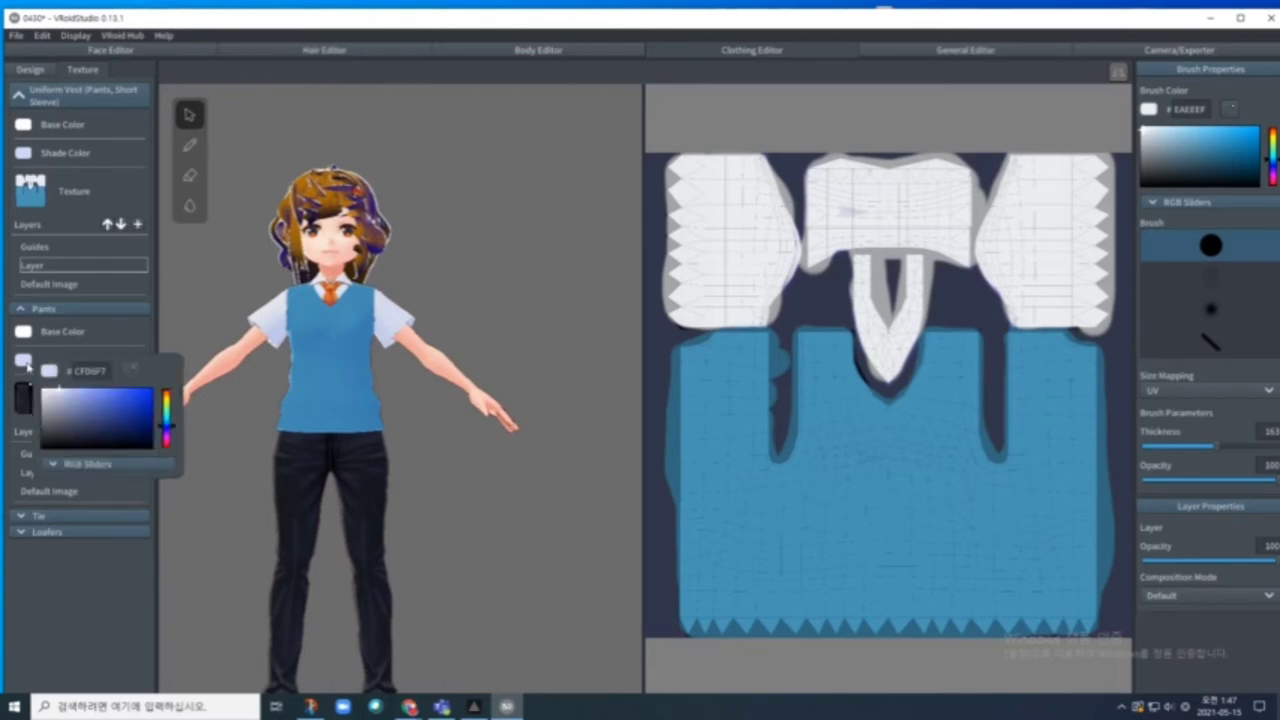
pyautogui.click(47, 395)
pyautogui.click(54, 400)
pyautogui.click(24, 405)
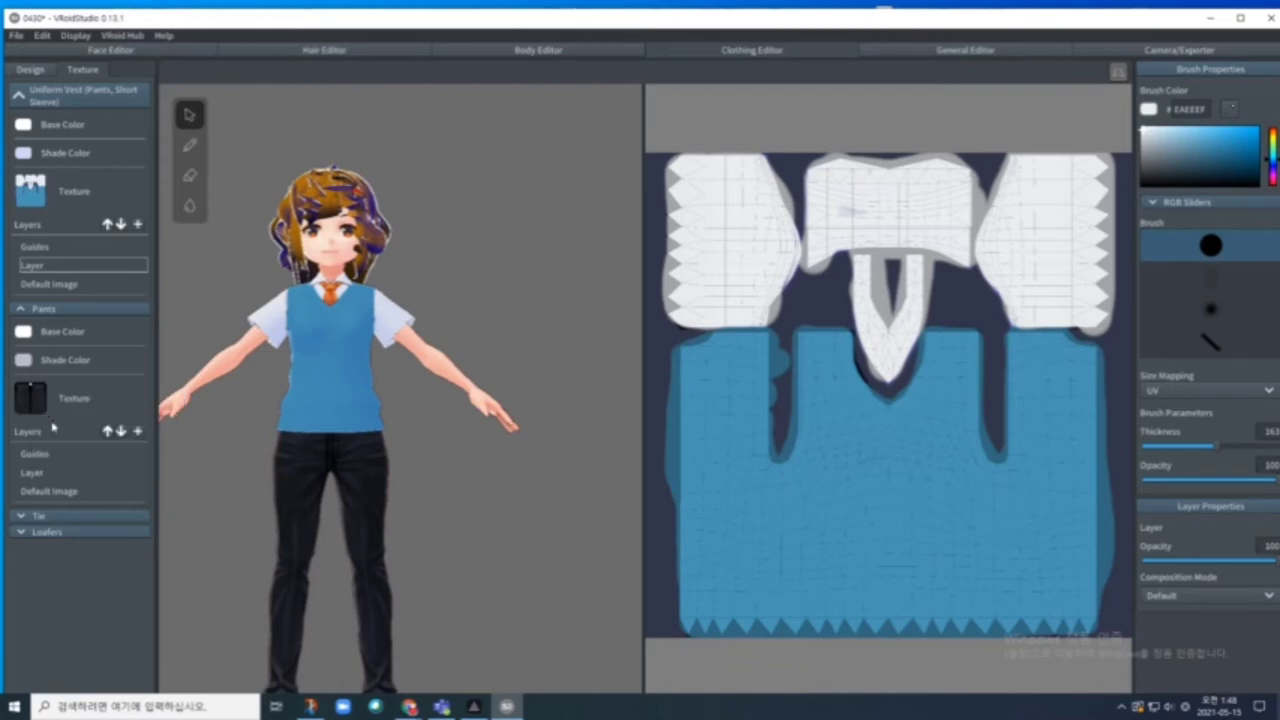
# Step: Paint both legs on the pants' texture layer off-white #EDF2F5, reducing the brush thickness to 70 for the remaining dark areas
pyautogui.click(49, 476)
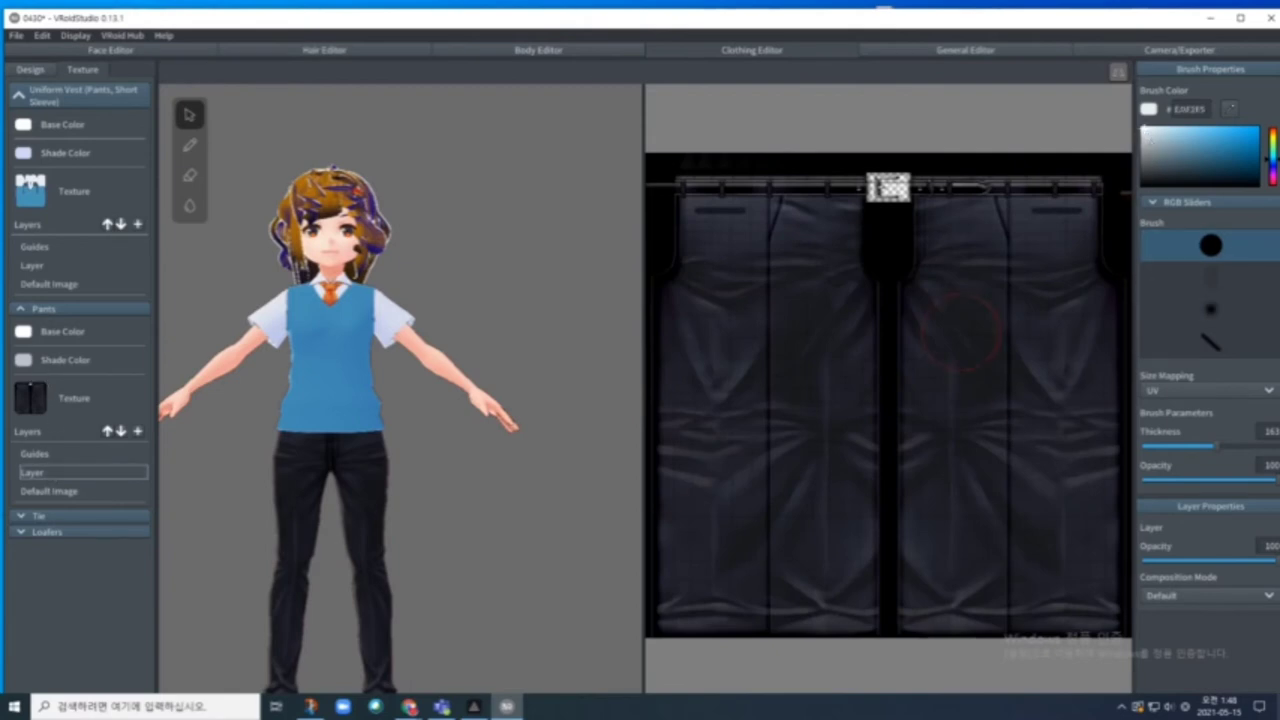
pyautogui.moveTo(960, 342)
pyautogui.mouseDown()
pyautogui.moveTo(942, 234)
pyautogui.moveTo(1076, 228)
pyautogui.moveTo(1060, 606)
pyautogui.moveTo(860, 630)
pyautogui.moveTo(680, 625)
pyautogui.moveTo(680, 297)
pyautogui.moveTo(956, 312)
pyautogui.moveTo(1049, 303)
pyautogui.moveTo(1047, 285)
pyautogui.moveTo(999, 300)
pyautogui.moveTo(1035, 387)
pyautogui.moveTo(1005, 570)
pyautogui.moveTo(1002, 402)
pyautogui.moveTo(980, 456)
pyautogui.moveTo(970, 594)
pyautogui.moveTo(963, 414)
pyautogui.moveTo(927, 589)
pyautogui.moveTo(917, 510)
pyautogui.moveTo(945, 372)
pyautogui.moveTo(917, 358)
pyautogui.moveTo(902, 581)
pyautogui.moveTo(883, 362)
pyautogui.moveTo(867, 538)
pyautogui.moveTo(808, 320)
pyautogui.moveTo(746, 360)
pyautogui.moveTo(719, 580)
pyautogui.moveTo(857, 586)
pyautogui.moveTo(777, 534)
pyautogui.moveTo(891, 386)
pyautogui.mouseUp()
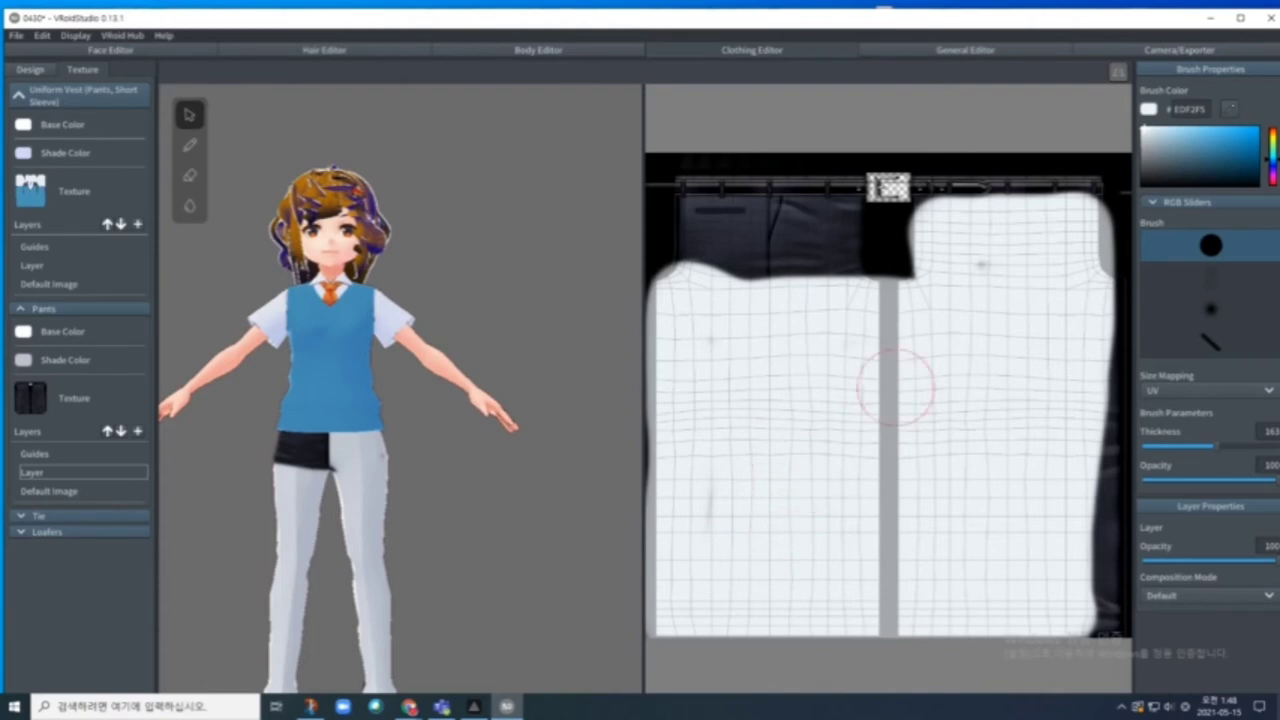
pyautogui.moveTo(1185, 448); pyautogui.dragTo(1170, 446)
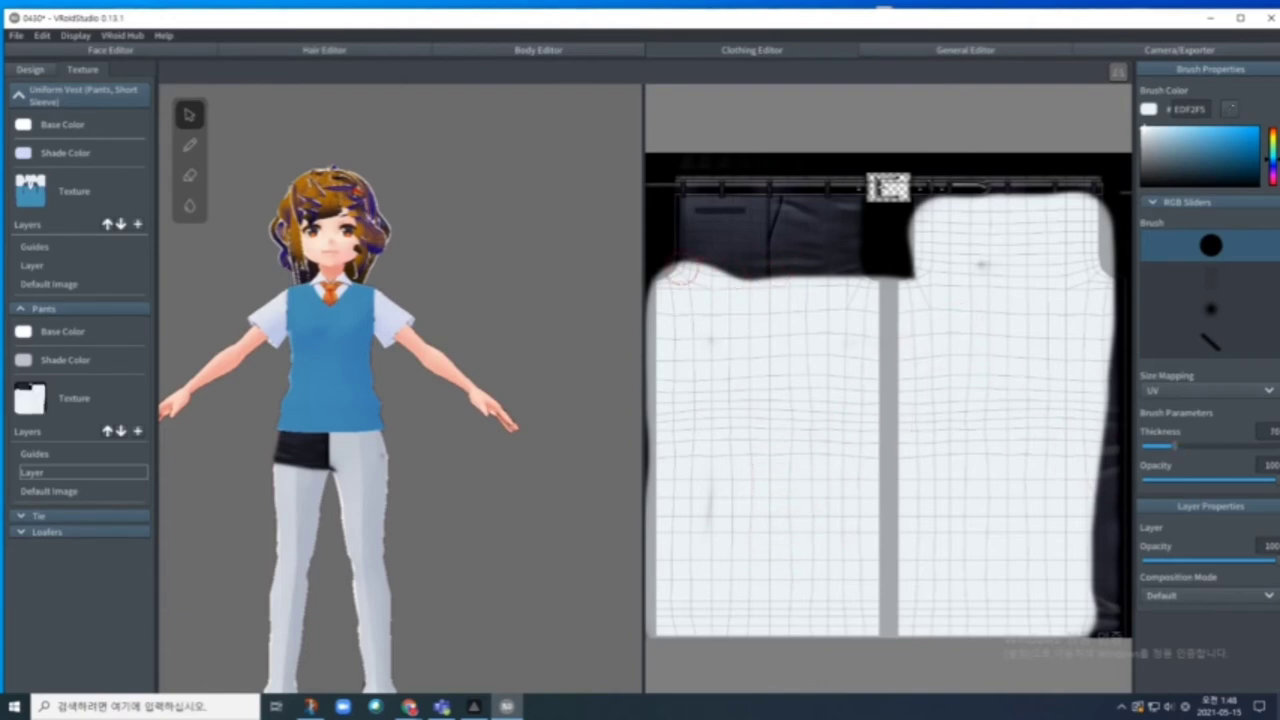
pyautogui.moveTo(680, 272)
pyautogui.mouseDown()
pyautogui.moveTo(685, 211)
pyautogui.moveTo(853, 203)
pyautogui.moveTo(913, 218)
pyautogui.moveTo(696, 258)
pyautogui.moveTo(702, 241)
pyautogui.moveTo(749, 232)
pyautogui.moveTo(858, 229)
pyautogui.moveTo(741, 266)
pyautogui.moveTo(733, 285)
pyautogui.moveTo(950, 261)
pyautogui.moveTo(865, 260)
pyautogui.moveTo(969, 262)
pyautogui.moveTo(838, 299)
pyautogui.mouseUp()
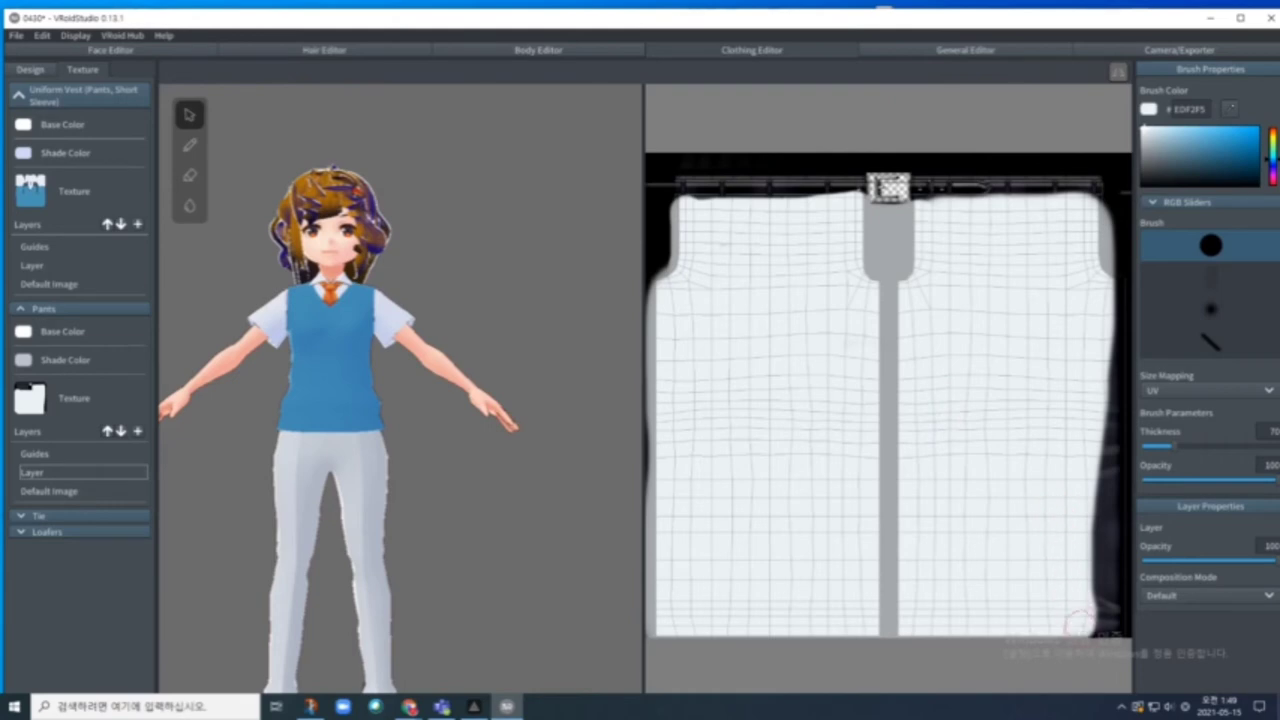
pyautogui.moveTo(1078, 623)
pyautogui.mouseDown()
pyautogui.moveTo(1105, 628)
pyautogui.moveTo(1112, 605)
pyautogui.moveTo(1105, 546)
pyautogui.moveTo(1100, 600)
pyautogui.moveTo(1097, 399)
pyautogui.moveTo(1124, 460)
pyautogui.moveTo(1125, 390)
pyautogui.moveTo(1135, 437)
pyautogui.moveTo(1113, 280)
pyautogui.moveTo(1108, 372)
pyautogui.moveTo(1115, 230)
pyautogui.moveTo(1097, 270)
pyautogui.mouseUp()
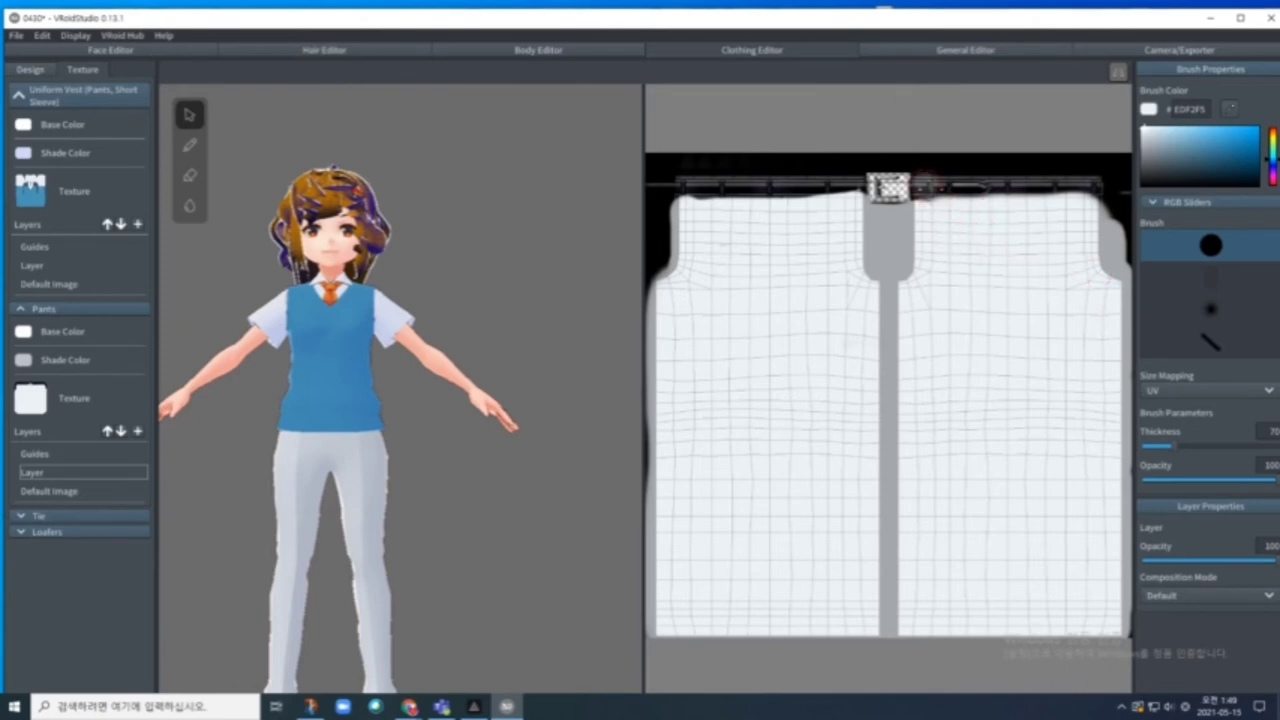
# Step: Cover the pants' waistband, belt and buckle areas with the same off-white
pyautogui.moveTo(925, 185)
pyautogui.mouseDown()
pyautogui.moveTo(1095, 185)
pyautogui.moveTo(1115, 192)
pyautogui.moveTo(1118, 230)
pyautogui.mouseUp()
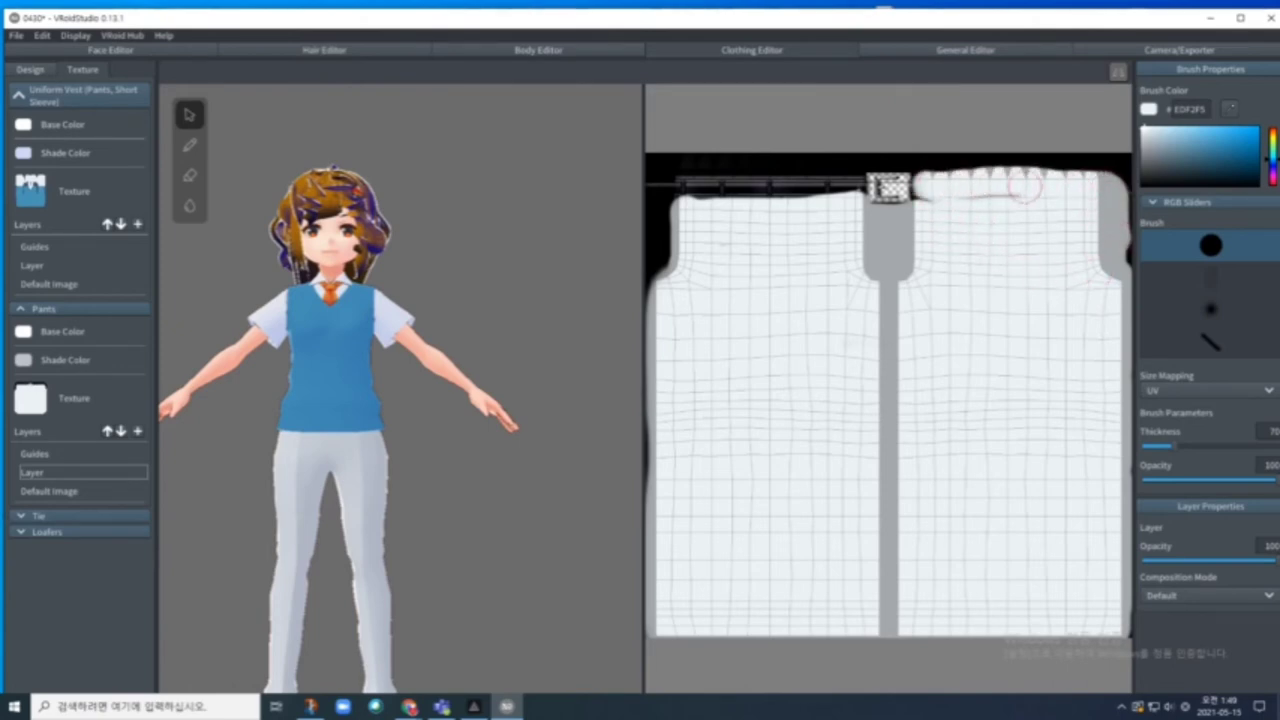
pyautogui.moveTo(925, 190)
pyautogui.mouseDown()
pyautogui.moveTo(922, 175)
pyautogui.moveTo(926, 208)
pyautogui.moveTo(922, 170)
pyautogui.moveTo(1076, 190)
pyautogui.mouseUp()
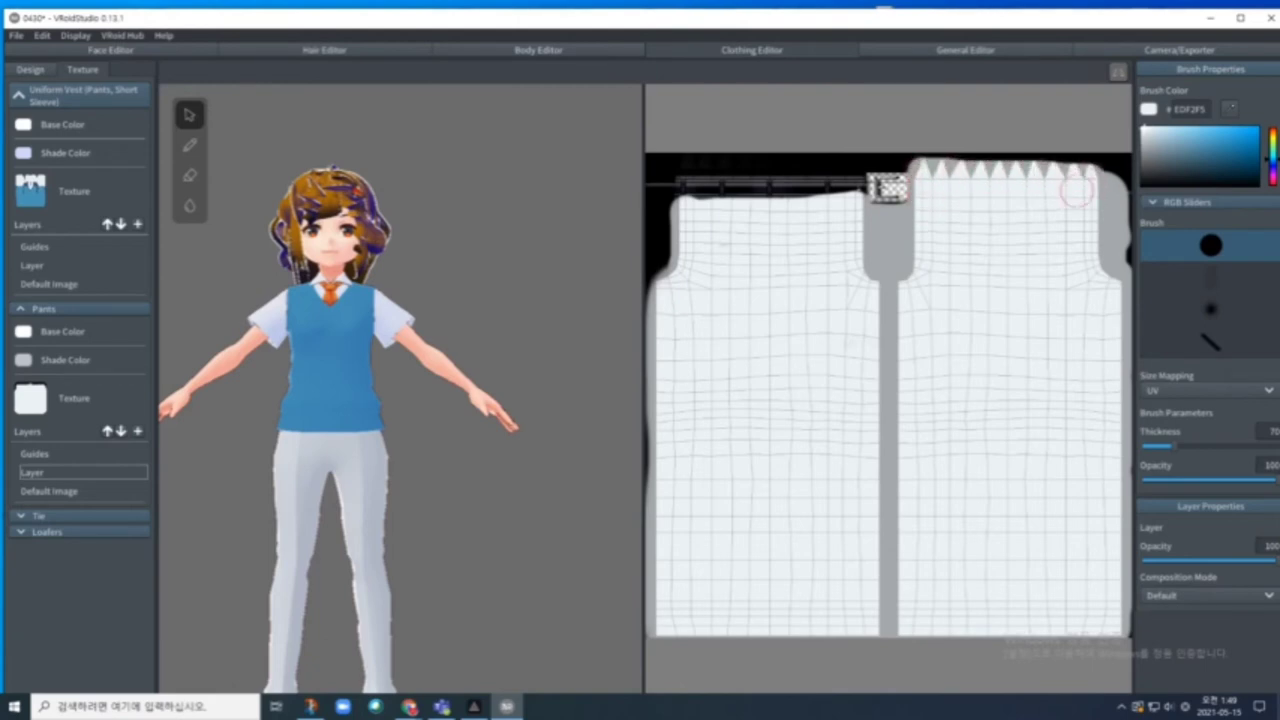
pyautogui.moveTo(855, 210)
pyautogui.mouseDown()
pyautogui.moveTo(850, 186)
pyautogui.moveTo(657, 189)
pyautogui.moveTo(681, 261)
pyautogui.moveTo(655, 235)
pyautogui.moveTo(667, 280)
pyautogui.moveTo(660, 245)
pyautogui.mouseUp()
pyautogui.moveTo(676, 194)
pyautogui.mouseDown()
pyautogui.moveTo(661, 148)
pyautogui.moveTo(723, 162)
pyautogui.moveTo(673, 172)
pyautogui.moveTo(1108, 157)
pyautogui.moveTo(1118, 338)
pyautogui.moveTo(1098, 160)
pyautogui.moveTo(1113, 190)
pyautogui.moveTo(1108, 300)
pyautogui.moveTo(1093, 213)
pyautogui.moveTo(833, 193)
pyautogui.moveTo(948, 170)
pyautogui.moveTo(779, 184)
pyautogui.moveTo(847, 190)
pyautogui.mouseUp()
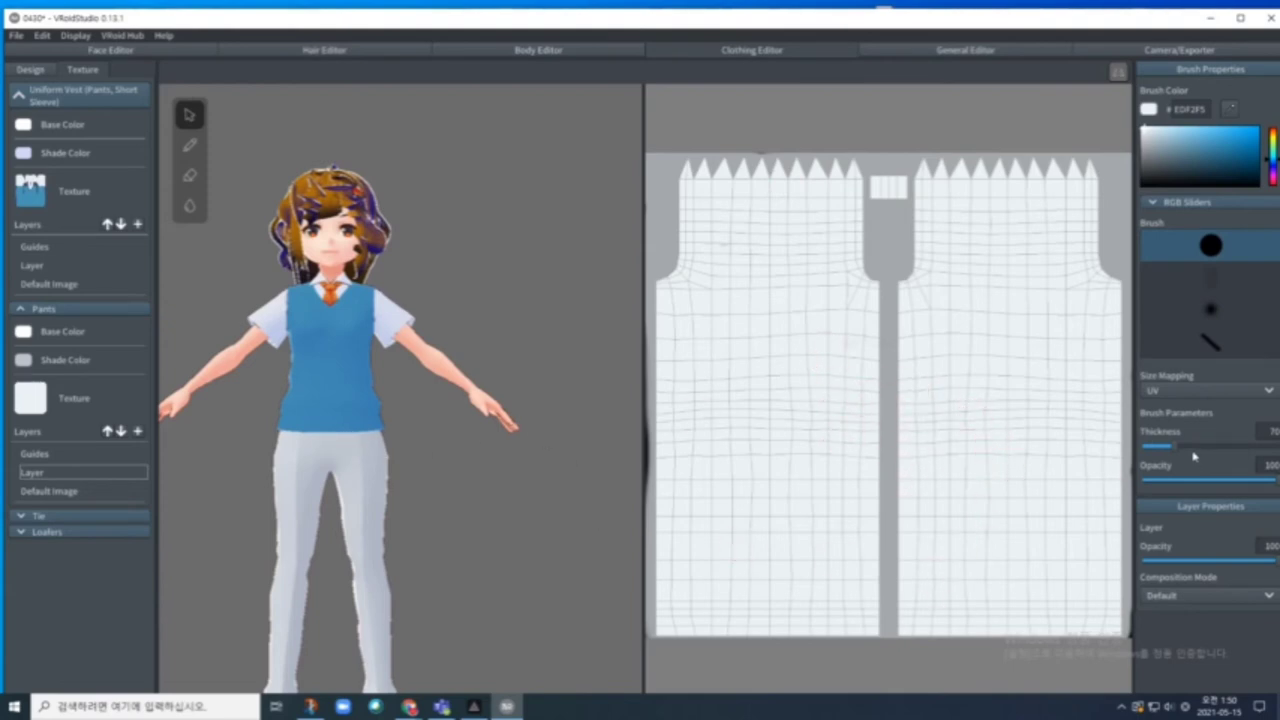
# Step: Paint the tie's whole texture layer olive yellow #9CA31C with a brush thickness of 105
pyautogui.click(49, 471)
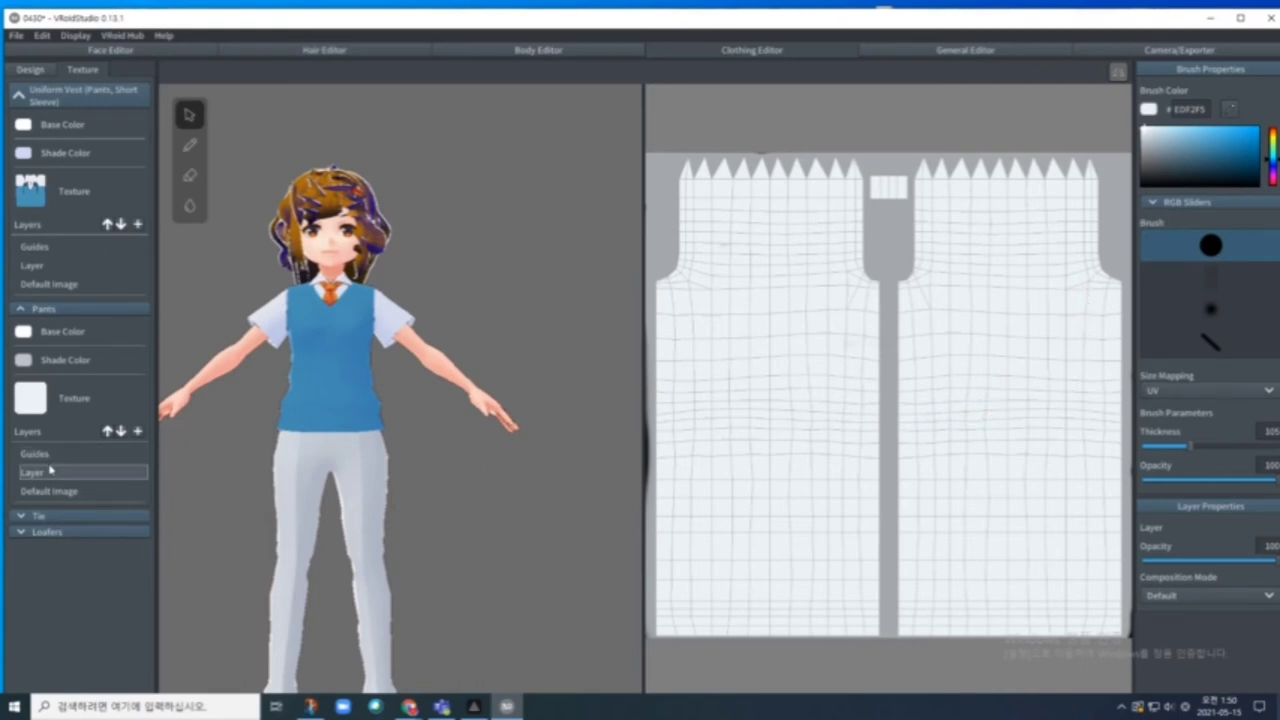
pyautogui.click(27, 311)
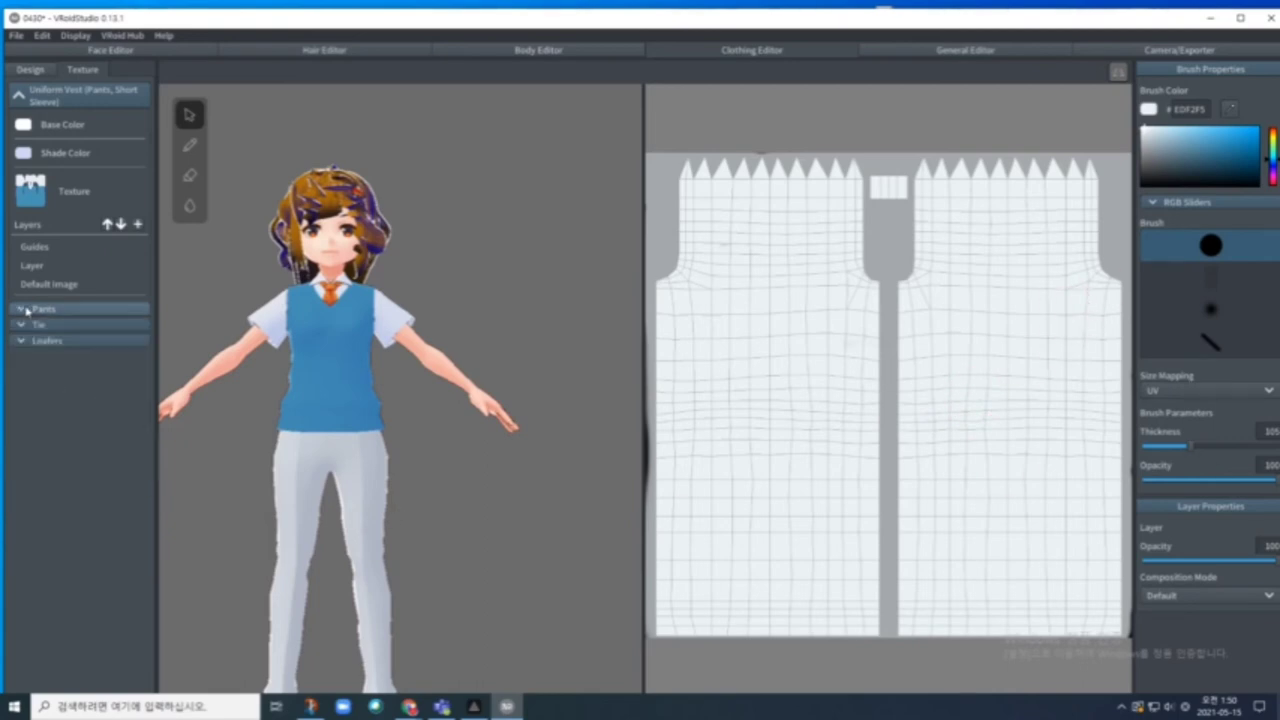
pyautogui.click(25, 326)
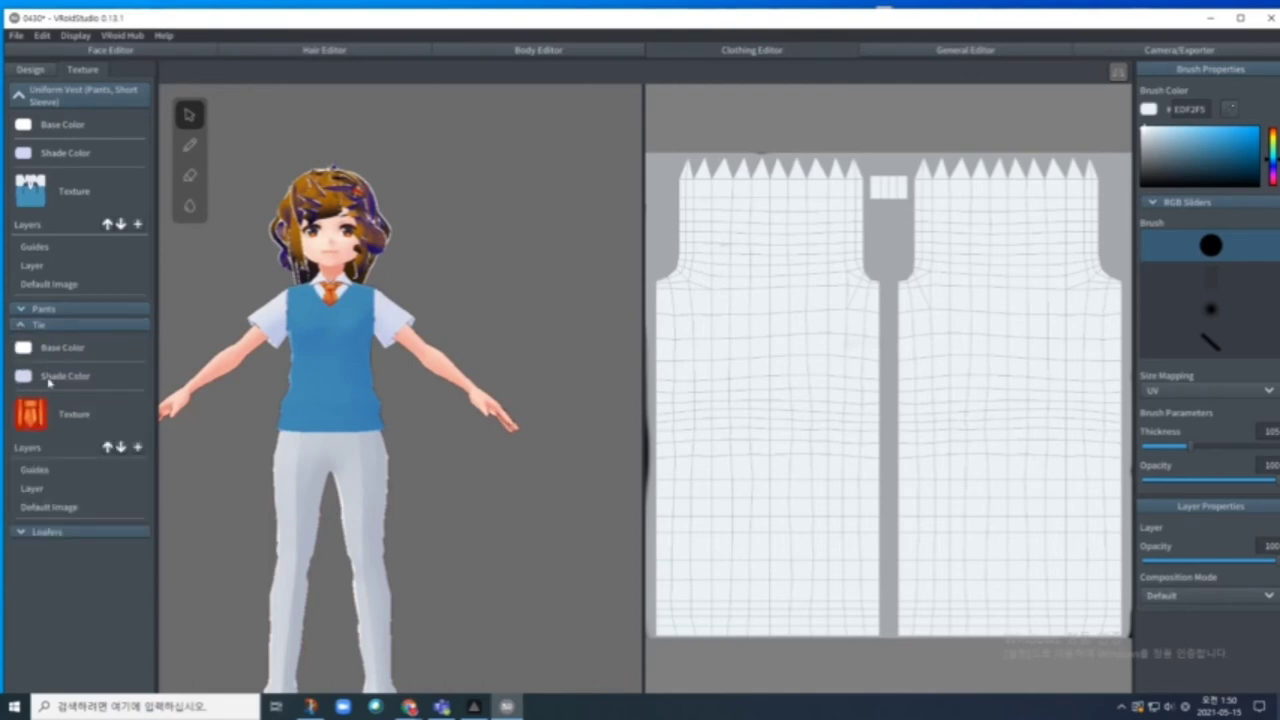
pyautogui.click(25, 377)
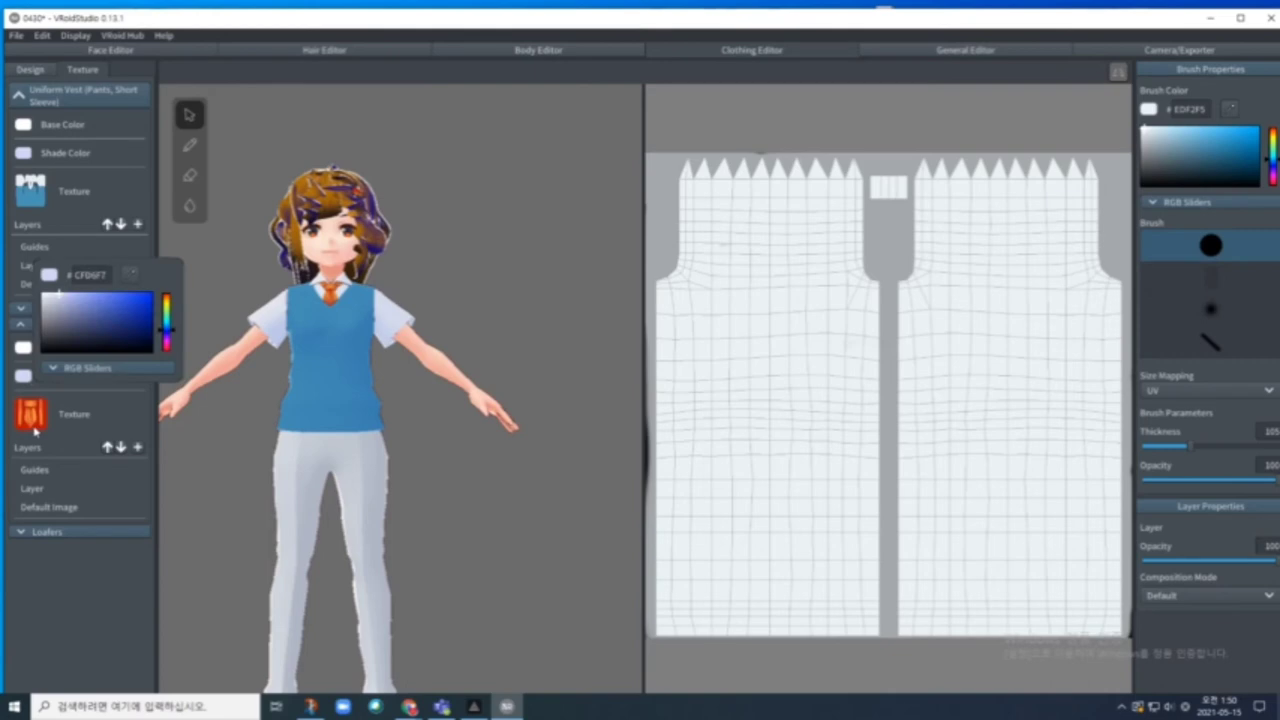
pyautogui.click(32, 493)
pyautogui.click(32, 492)
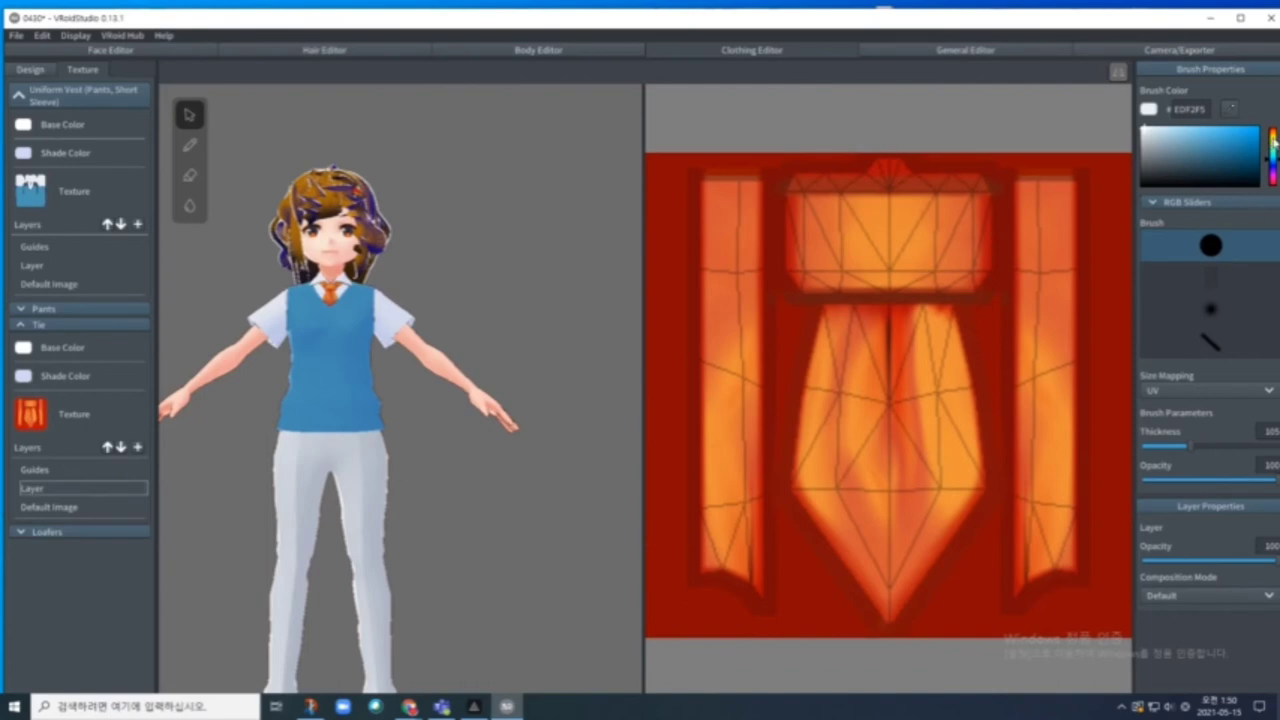
pyautogui.click(1273, 142)
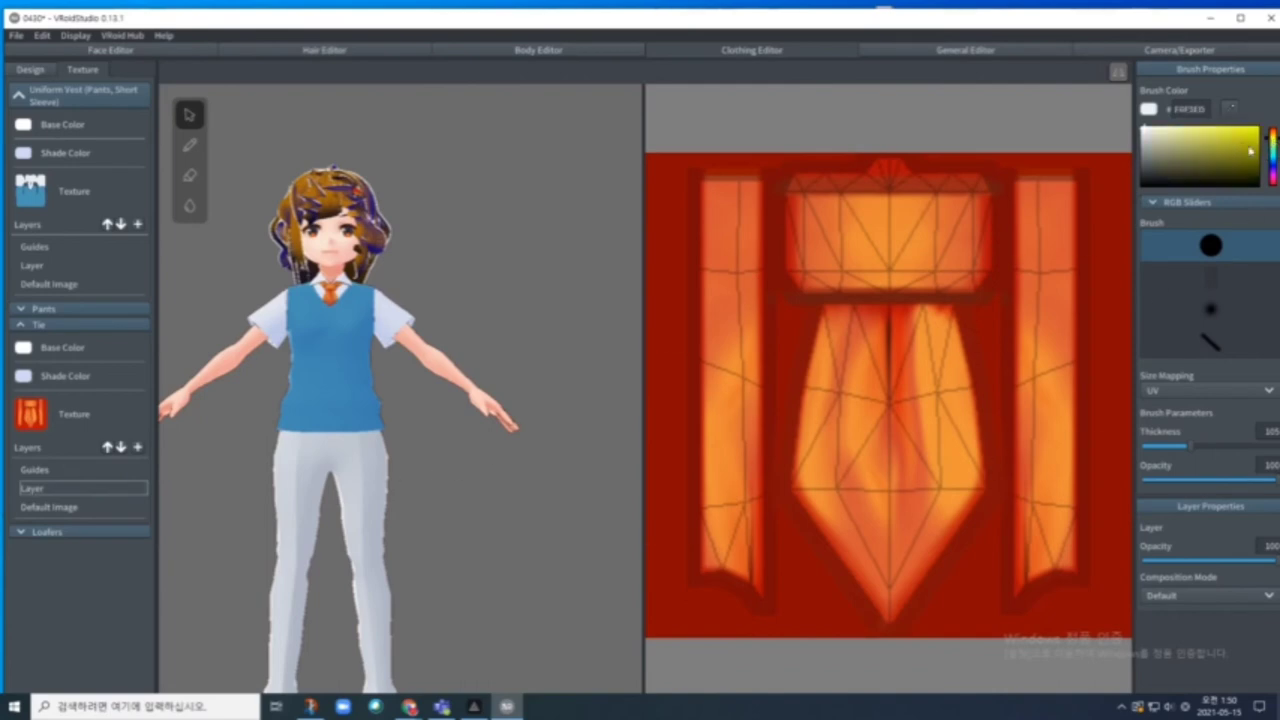
pyautogui.click(1239, 149)
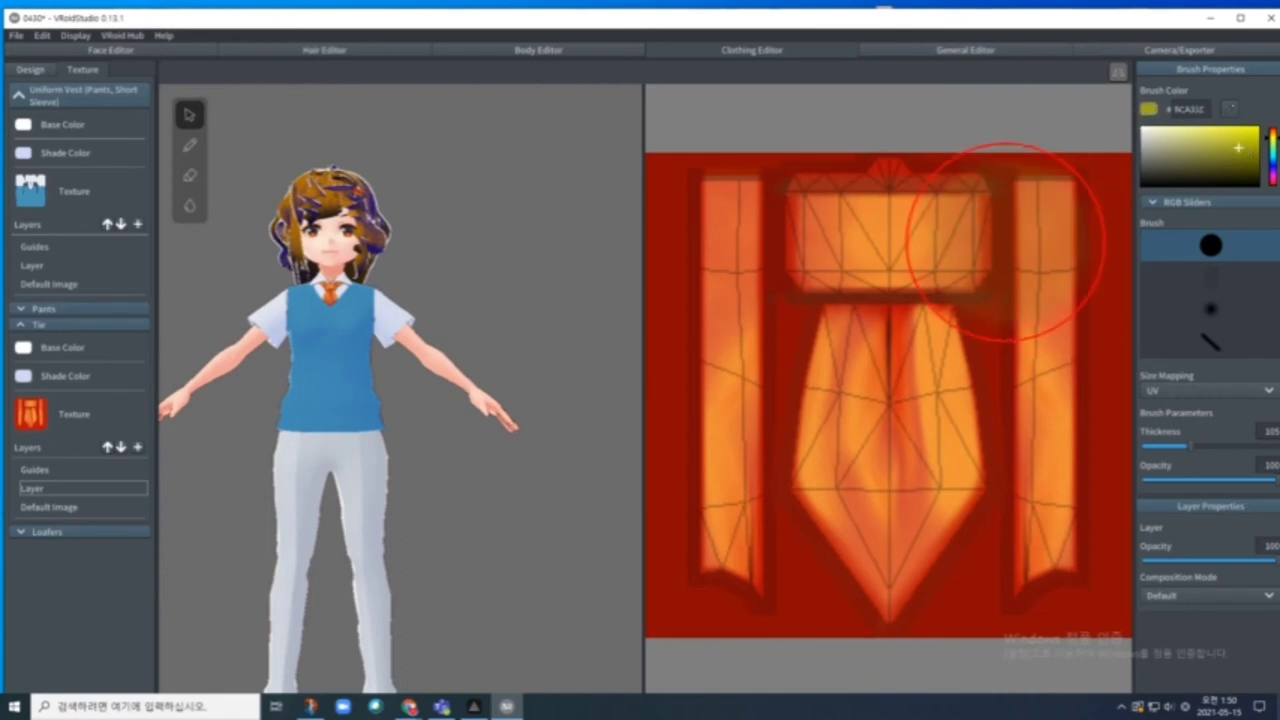
pyautogui.moveTo(1014, 229)
pyautogui.mouseDown()
pyautogui.moveTo(814, 231)
pyautogui.moveTo(716, 205)
pyautogui.moveTo(691, 345)
pyautogui.moveTo(690, 571)
pyautogui.moveTo(1053, 612)
pyautogui.moveTo(1078, 403)
pyautogui.moveTo(1076, 185)
pyautogui.moveTo(722, 160)
pyautogui.moveTo(731, 198)
pyautogui.moveTo(990, 375)
pyautogui.moveTo(826, 418)
pyautogui.moveTo(836, 341)
pyautogui.moveTo(917, 555)
pyautogui.moveTo(906, 421)
pyautogui.moveTo(887, 491)
pyautogui.moveTo(991, 401)
pyautogui.moveTo(919, 402)
pyautogui.moveTo(877, 457)
pyautogui.moveTo(869, 240)
pyautogui.moveTo(875, 266)
pyautogui.moveTo(647, 297)
pyautogui.moveTo(702, 322)
pyautogui.moveTo(762, 376)
pyautogui.moveTo(926, 416)
pyautogui.moveTo(929, 457)
pyautogui.mouseUp()
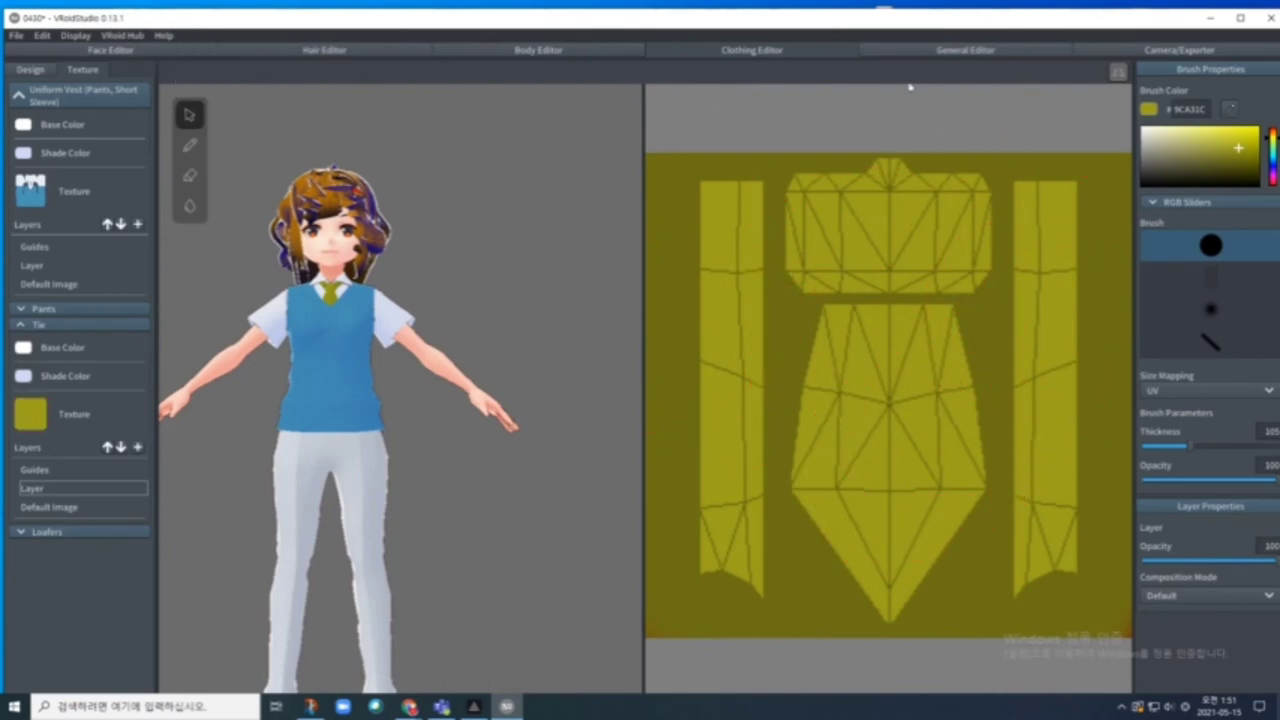
# Step: Save the character as a new avatar named 0514마음이
pyautogui.click(1180, 50)
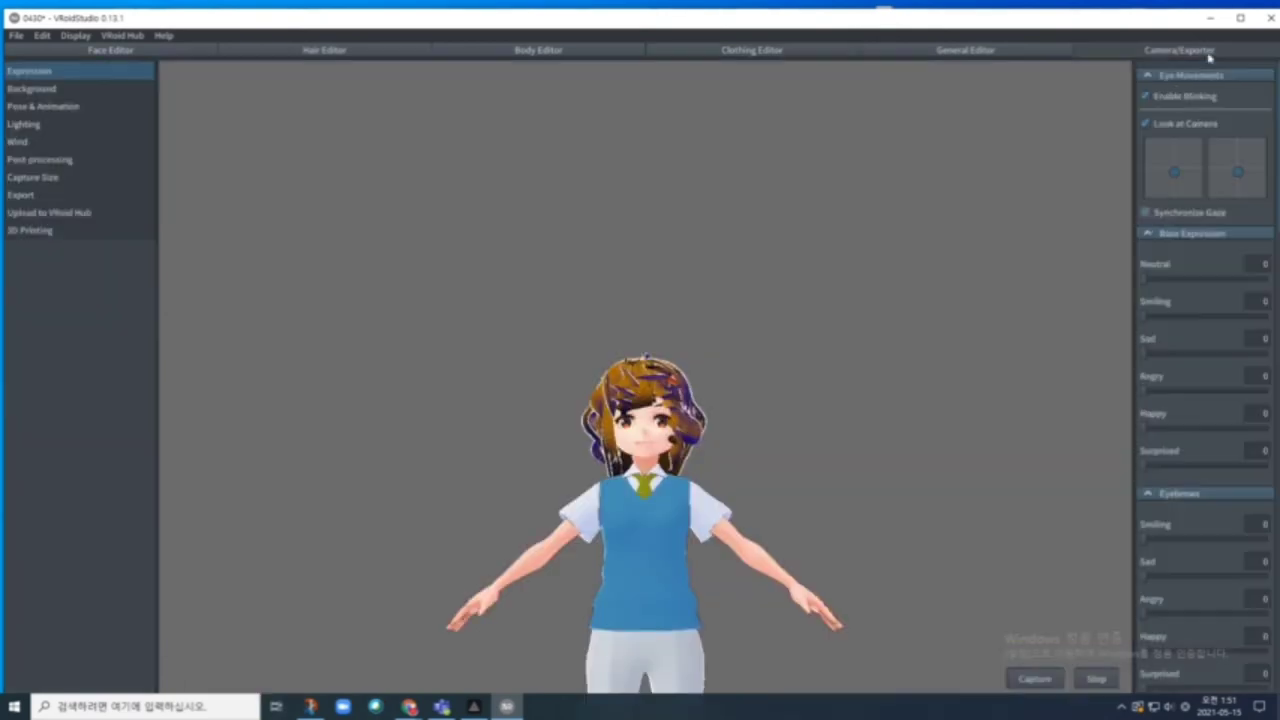
pyautogui.click(16, 35)
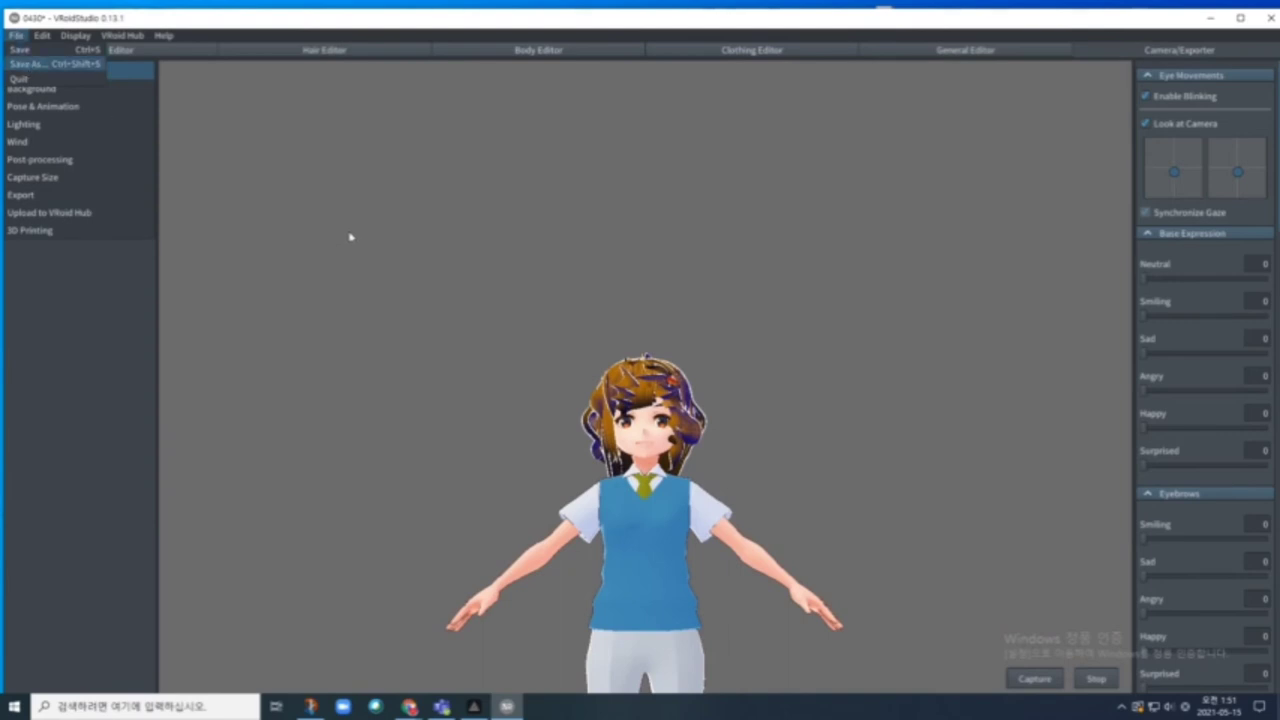
pyautogui.hotkey('ctrl', 'shift', 's')
pyautogui.click(568, 371)
pyautogui.write('0514예림')
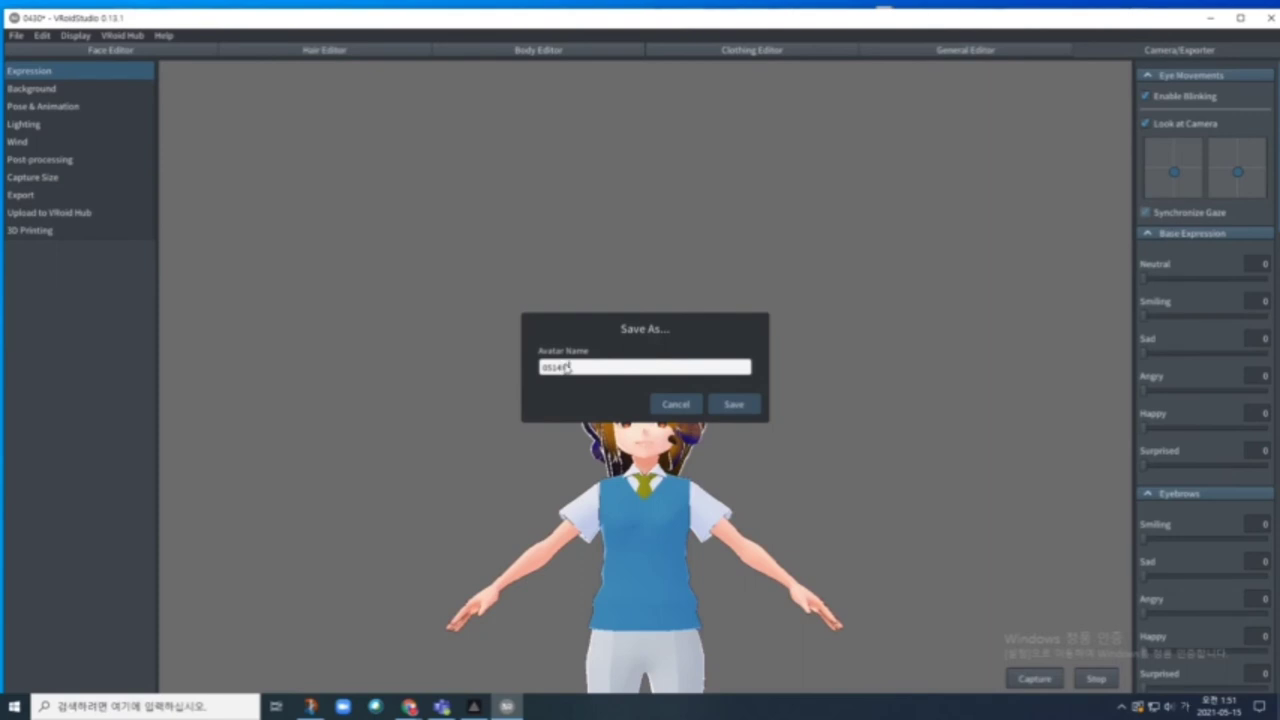
pyautogui.click(735, 409)
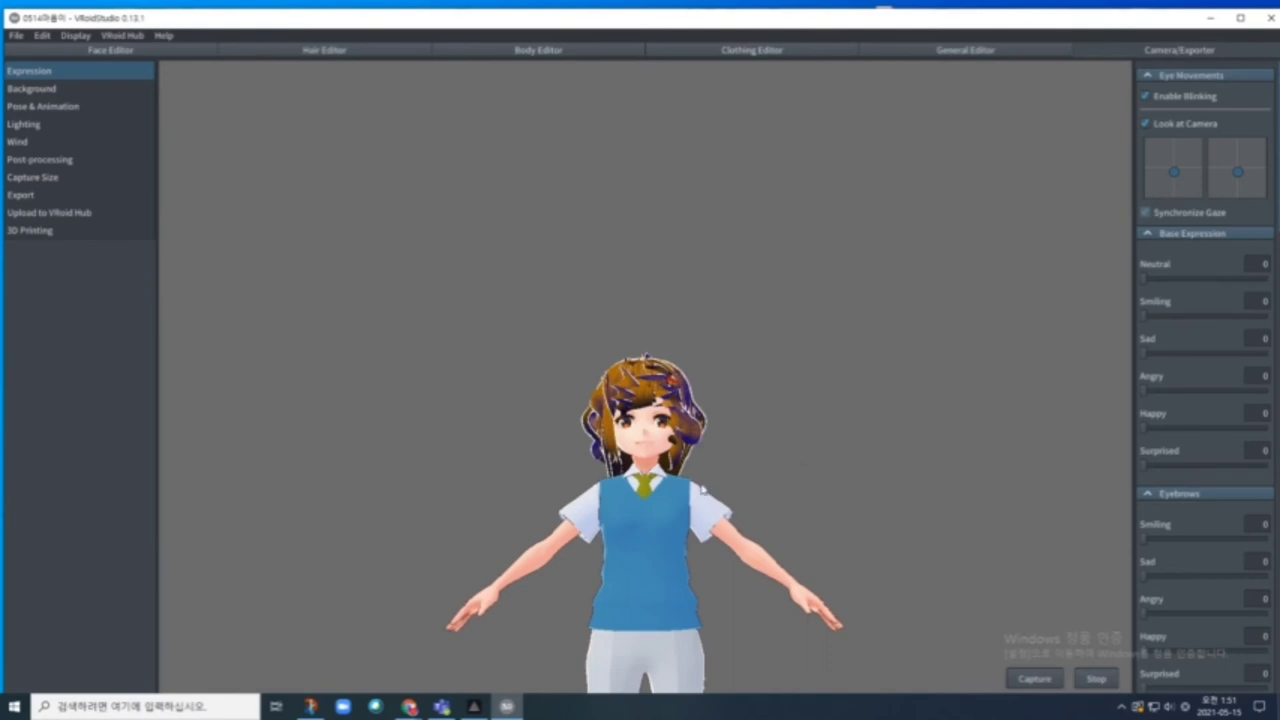
# Step: Set the shoes' toe shape to Socks (Angled) in the clothing design settings
pyautogui.moveTo(643, 488); pyautogui.dragTo(527, 232, button='middle')
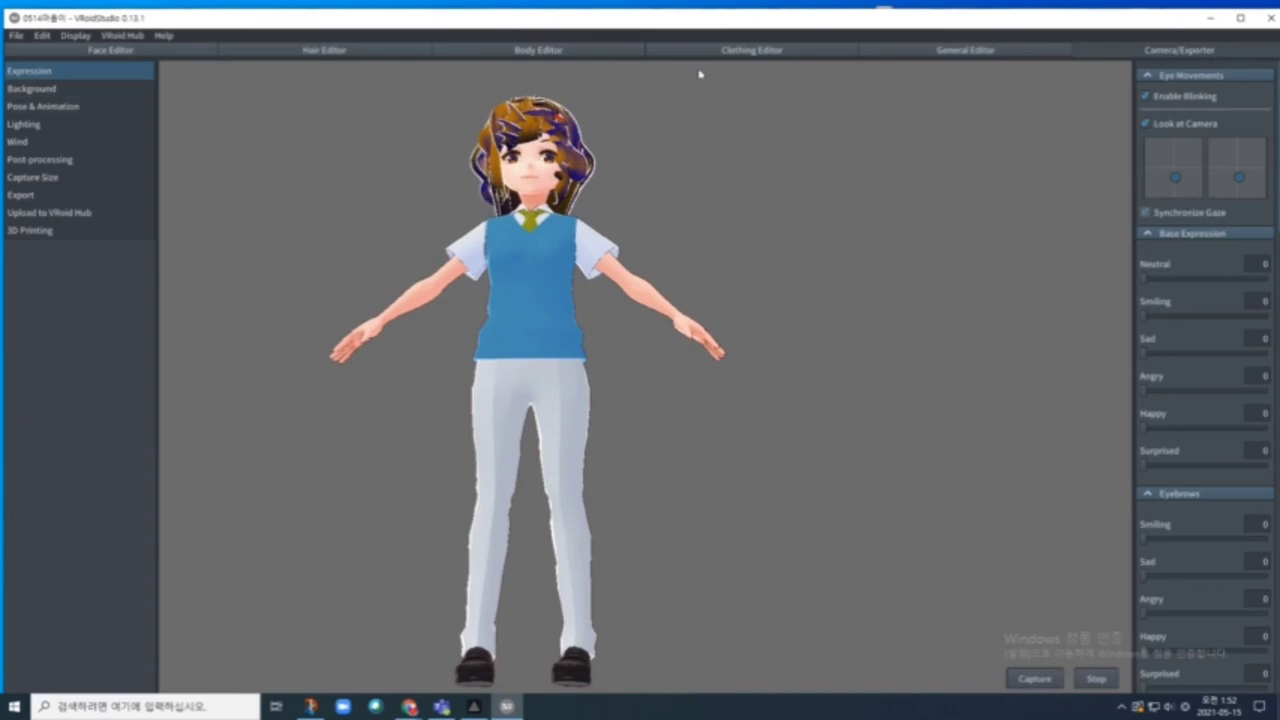
pyautogui.click(766, 52)
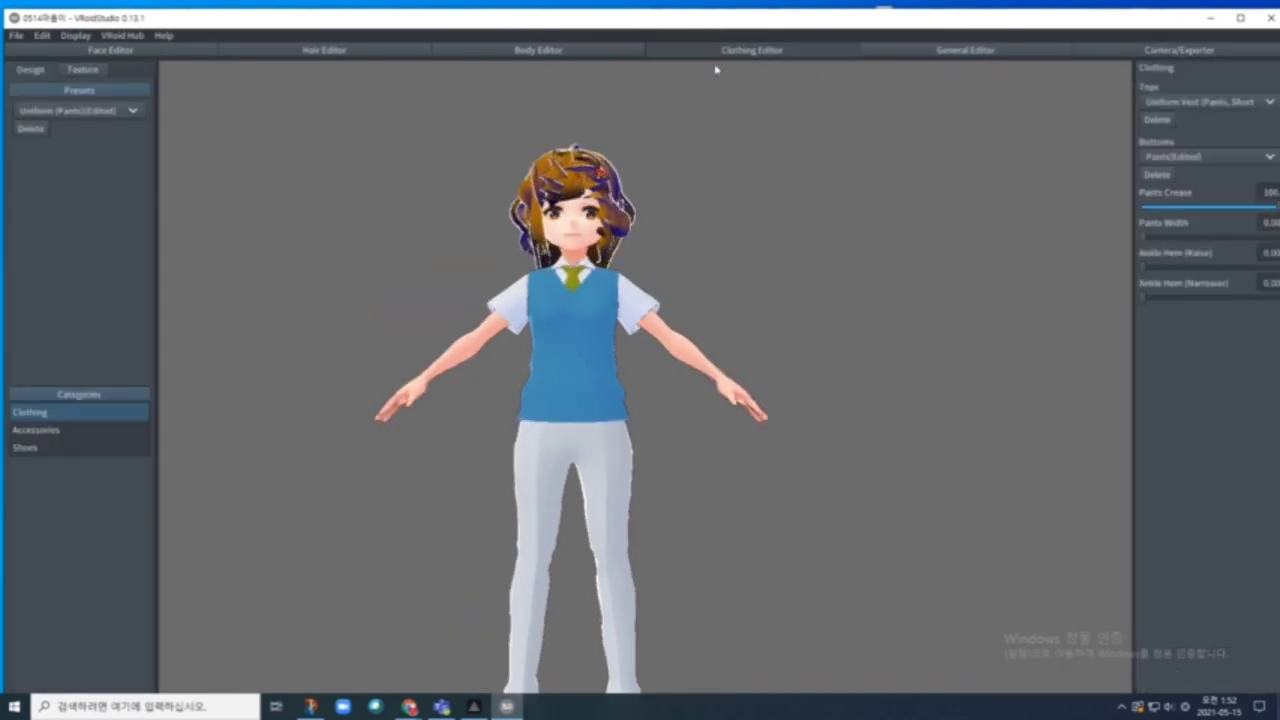
pyautogui.click(24, 448)
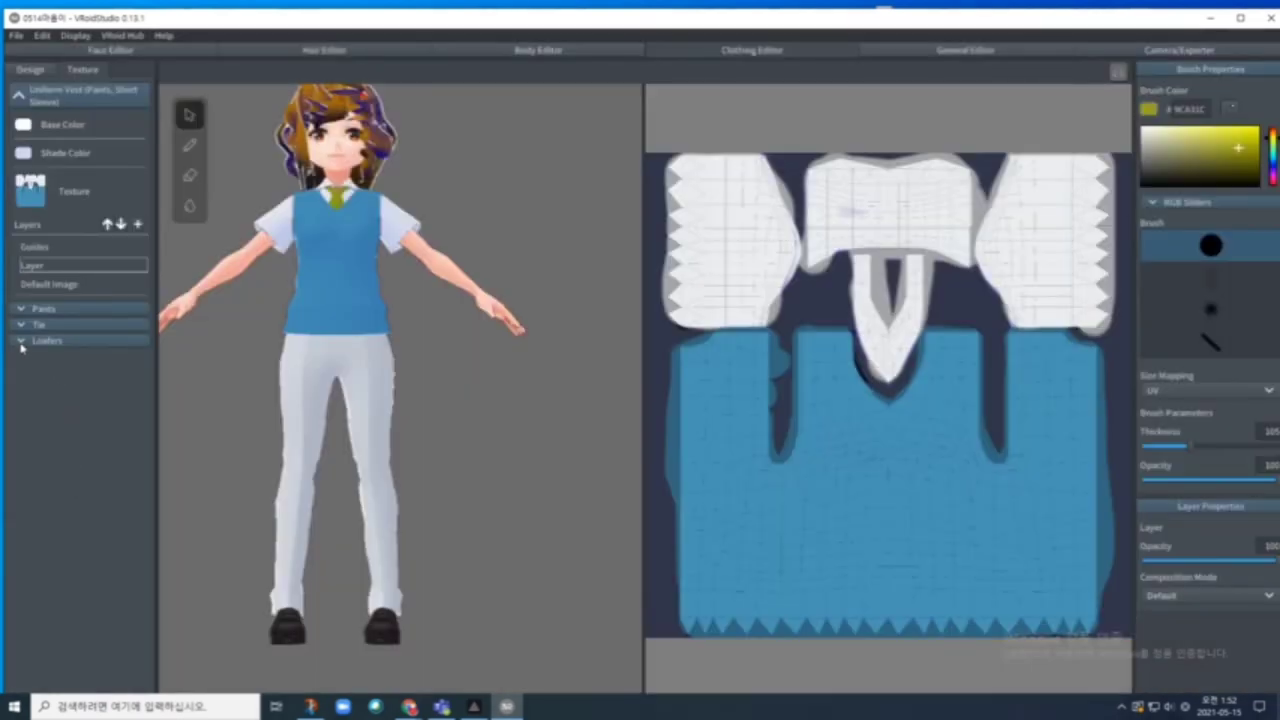
pyautogui.click(44, 76)
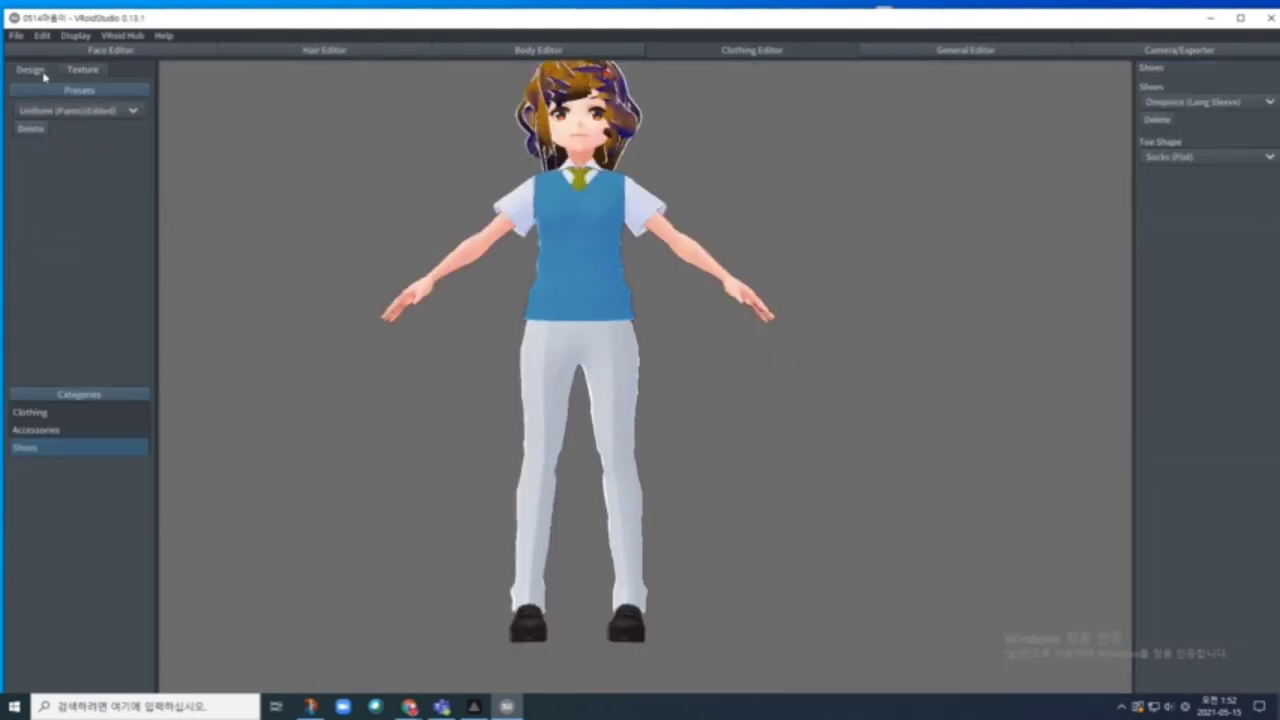
pyautogui.click(1262, 160)
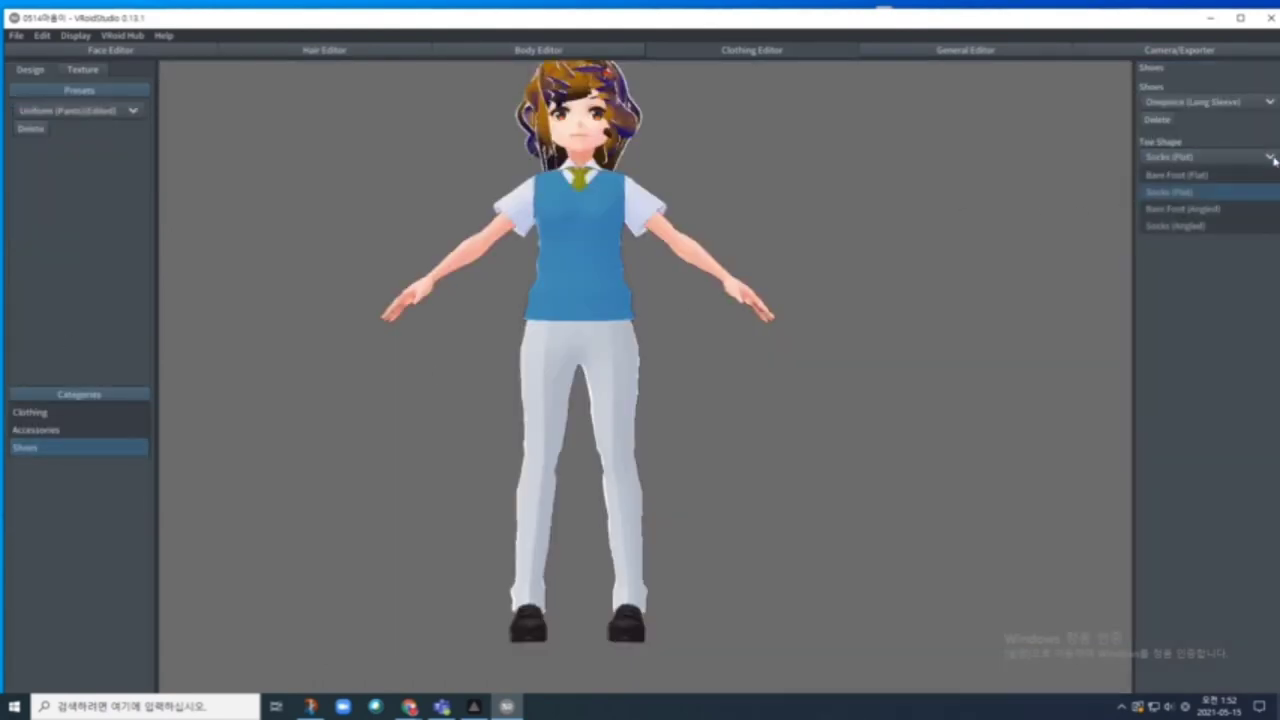
pyautogui.click(1180, 226)
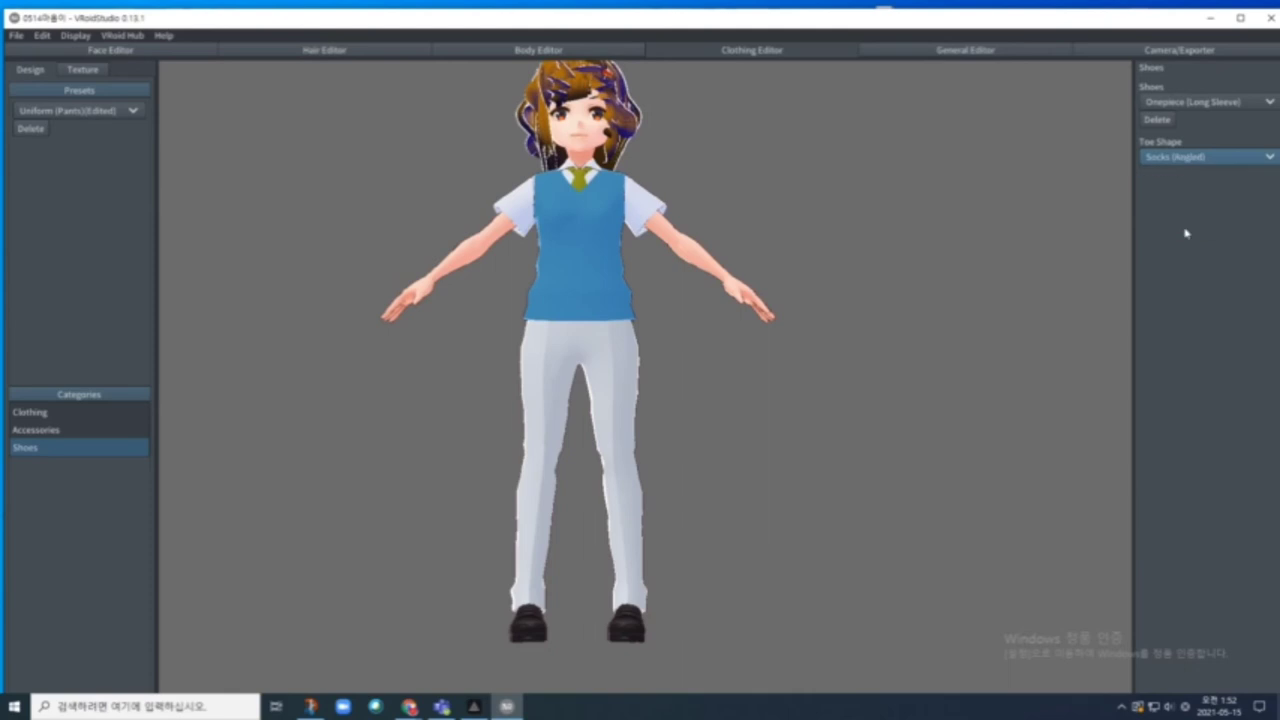
# Step: Change the character's shoes to the Hoodie variant
pyautogui.click(1267, 160)
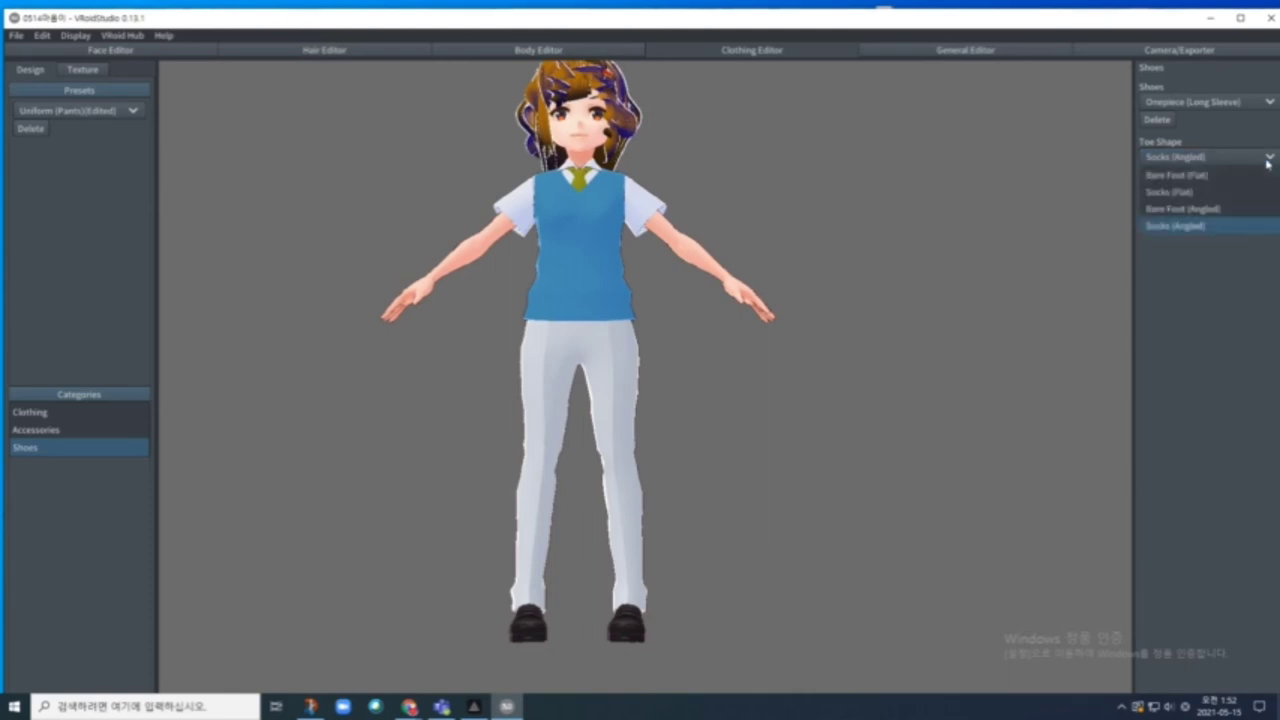
pyautogui.click(1270, 102)
pyautogui.click(1270, 102)
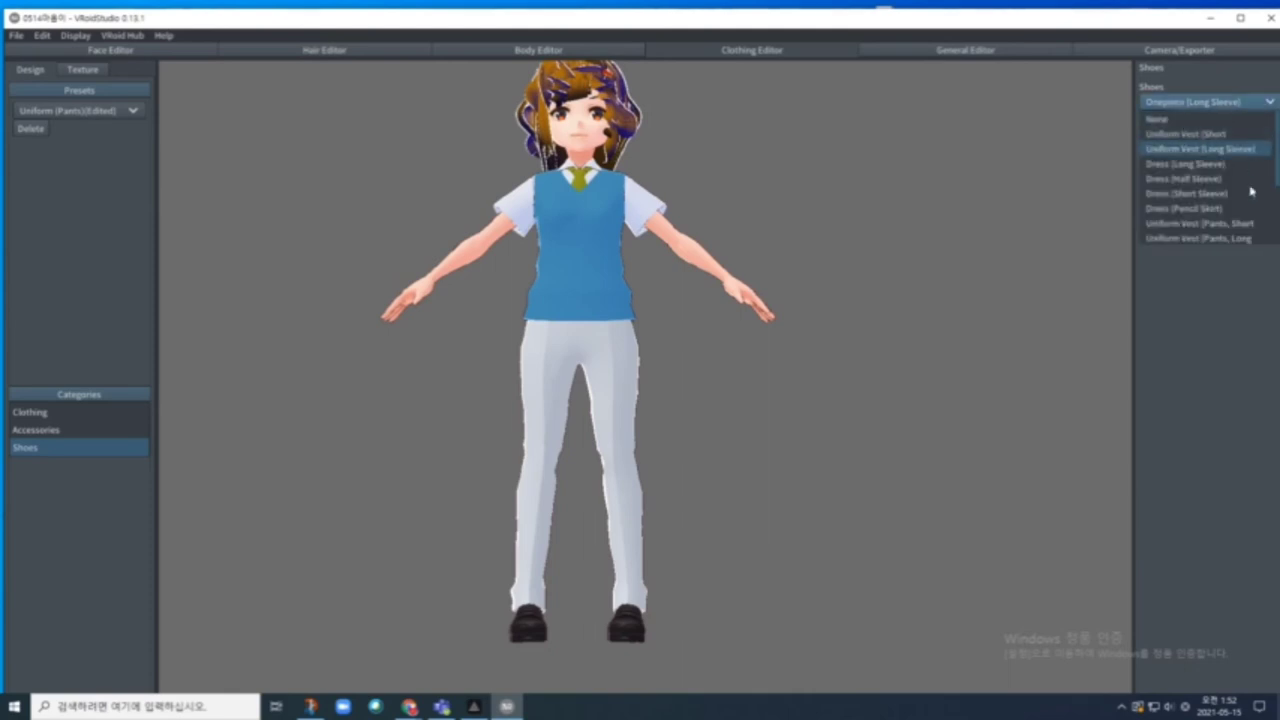
pyautogui.scroll(-3, 1240, 172)
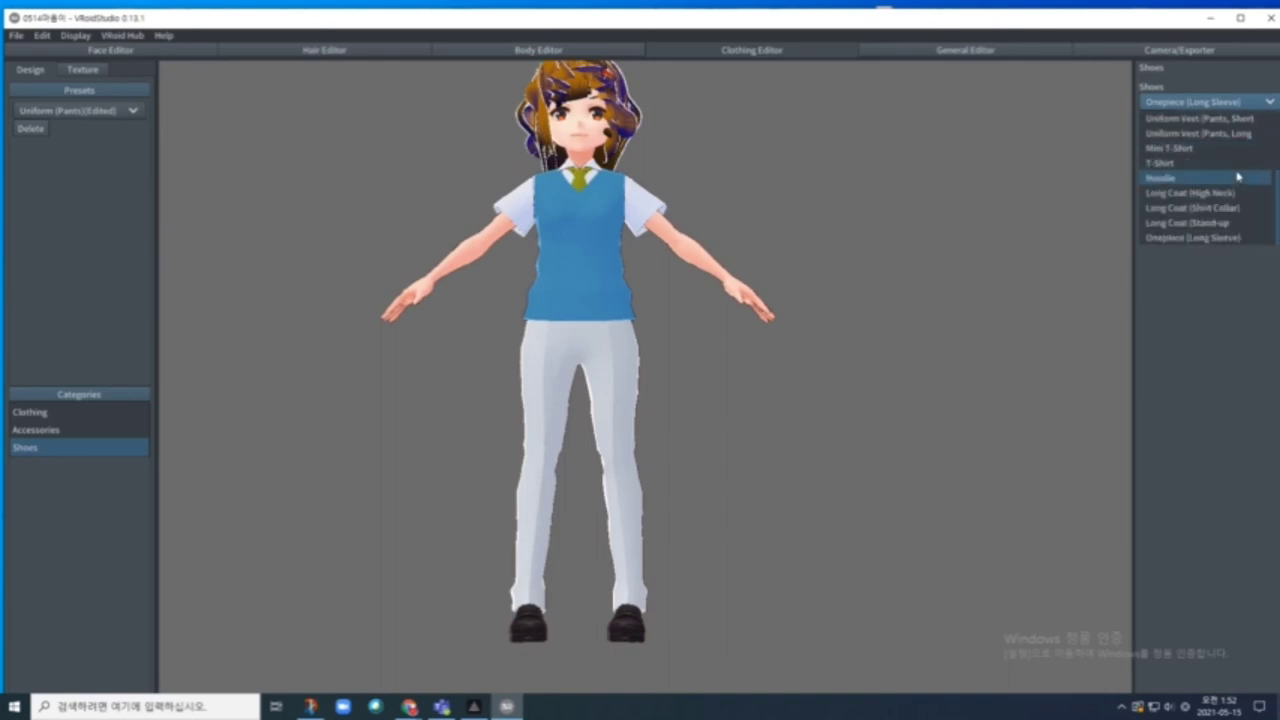
pyautogui.click(1184, 179)
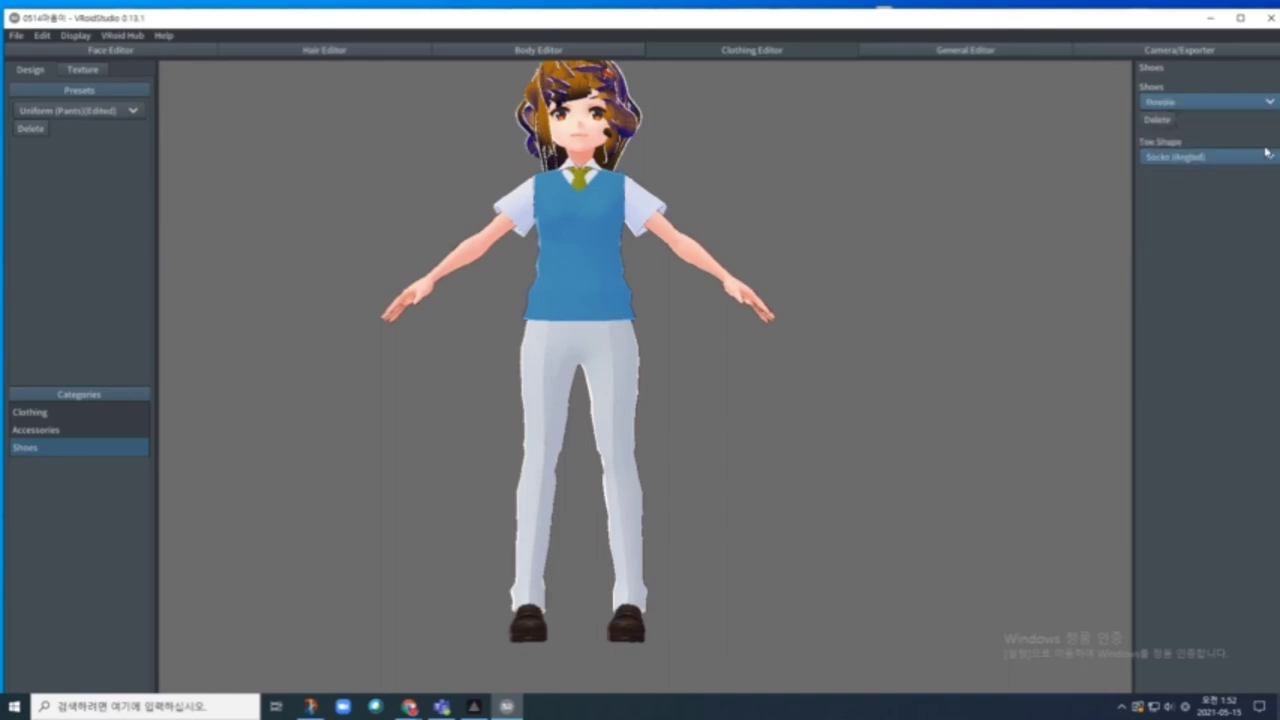
pyautogui.click(1270, 102)
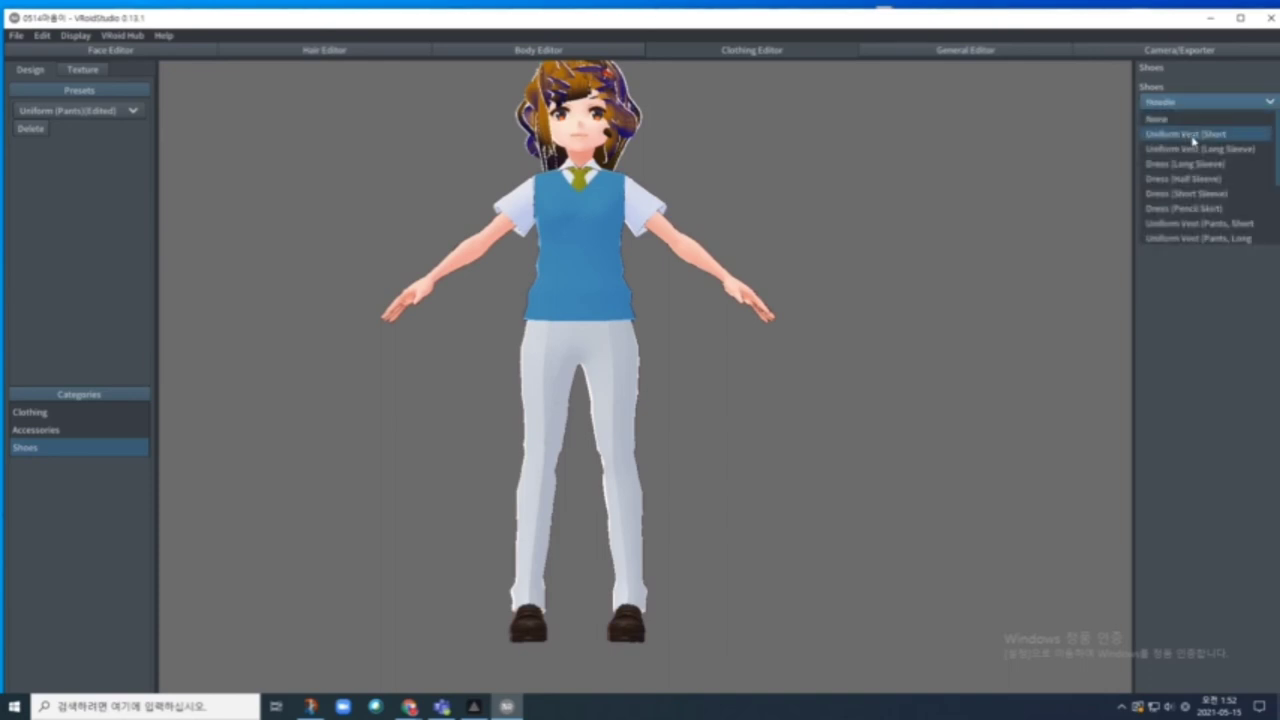
pyautogui.scroll(-3, 1188, 155)
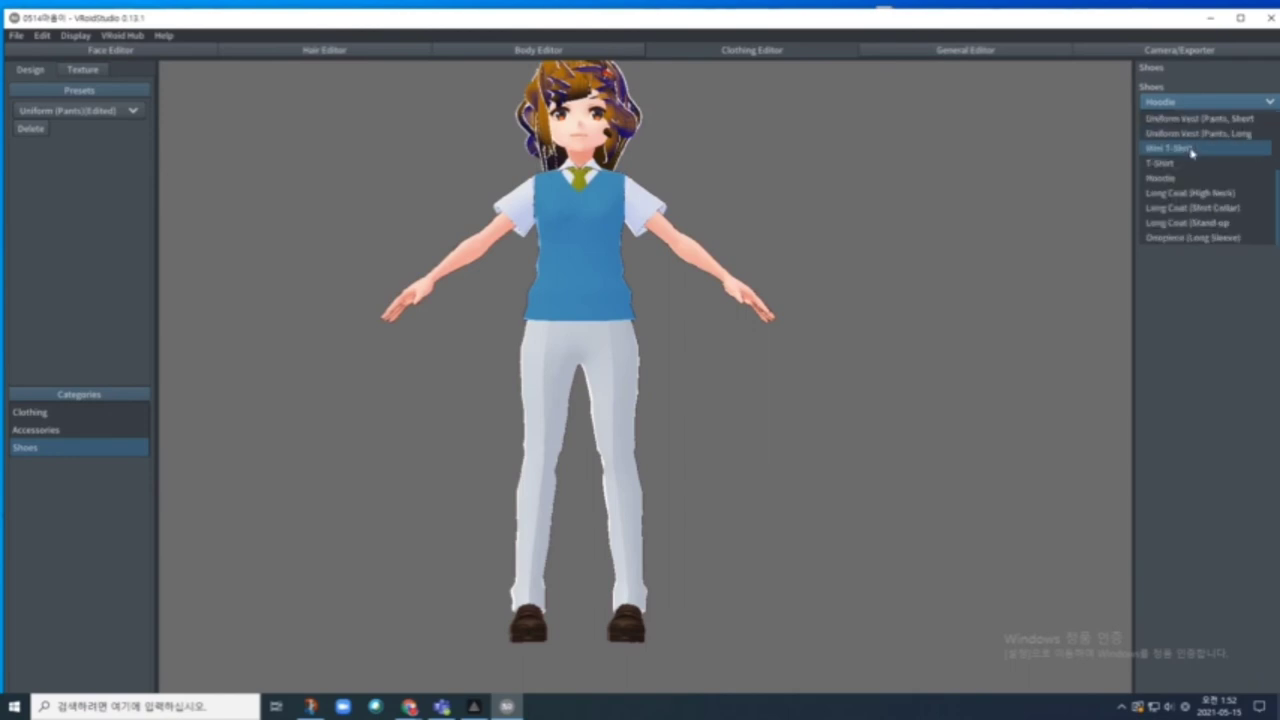
pyautogui.click(1170, 101)
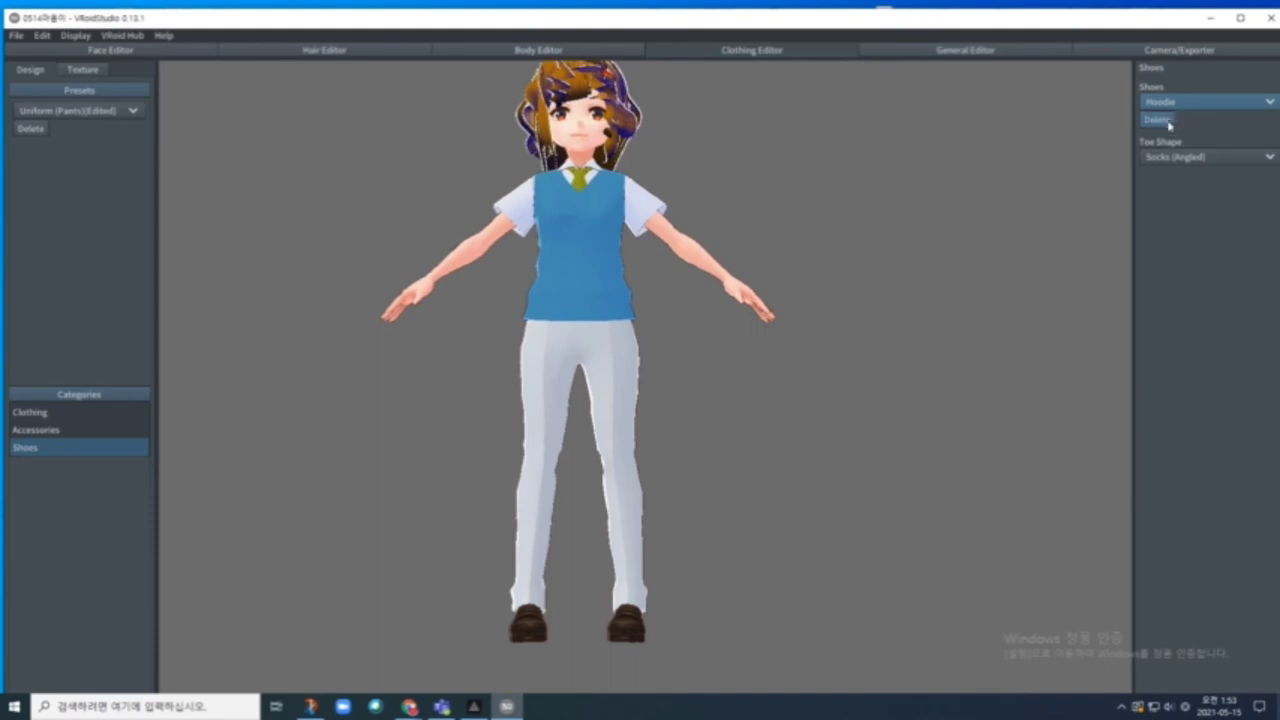
# Step: Set the shoes' toe shape to Socks (Flat)
pyautogui.click(1270, 157)
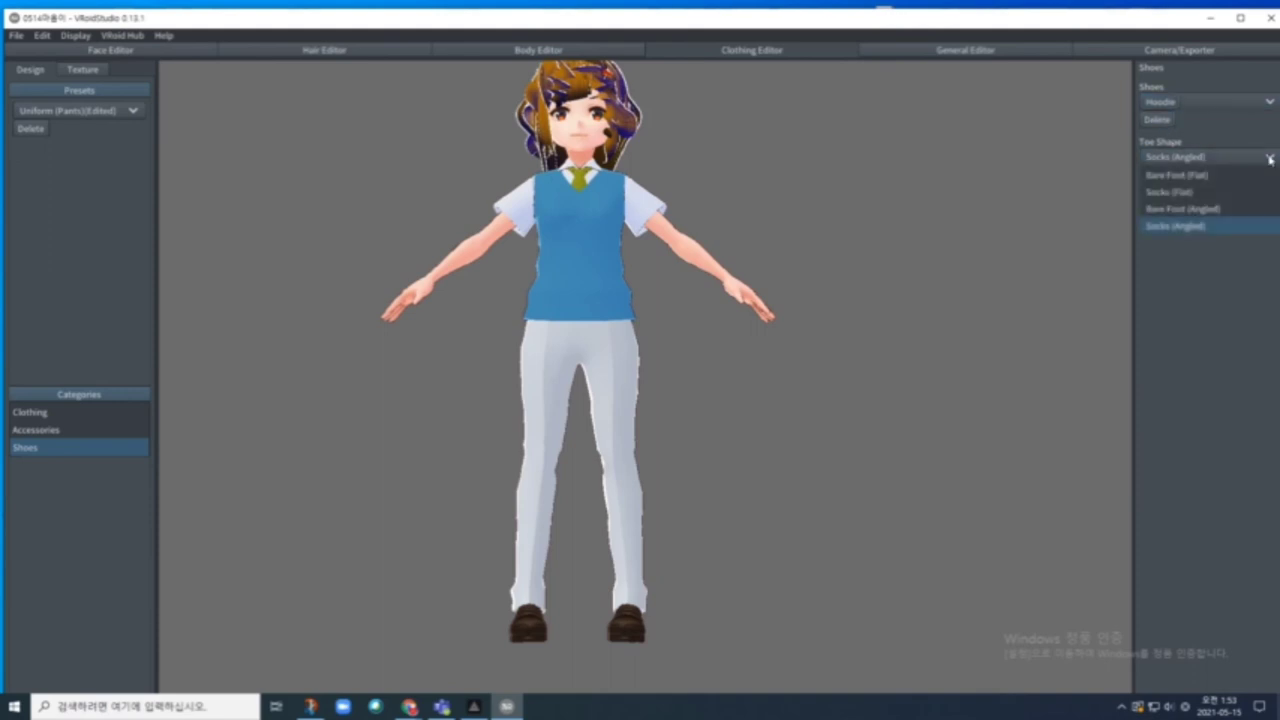
pyautogui.click(1200, 193)
pyautogui.click(1270, 157)
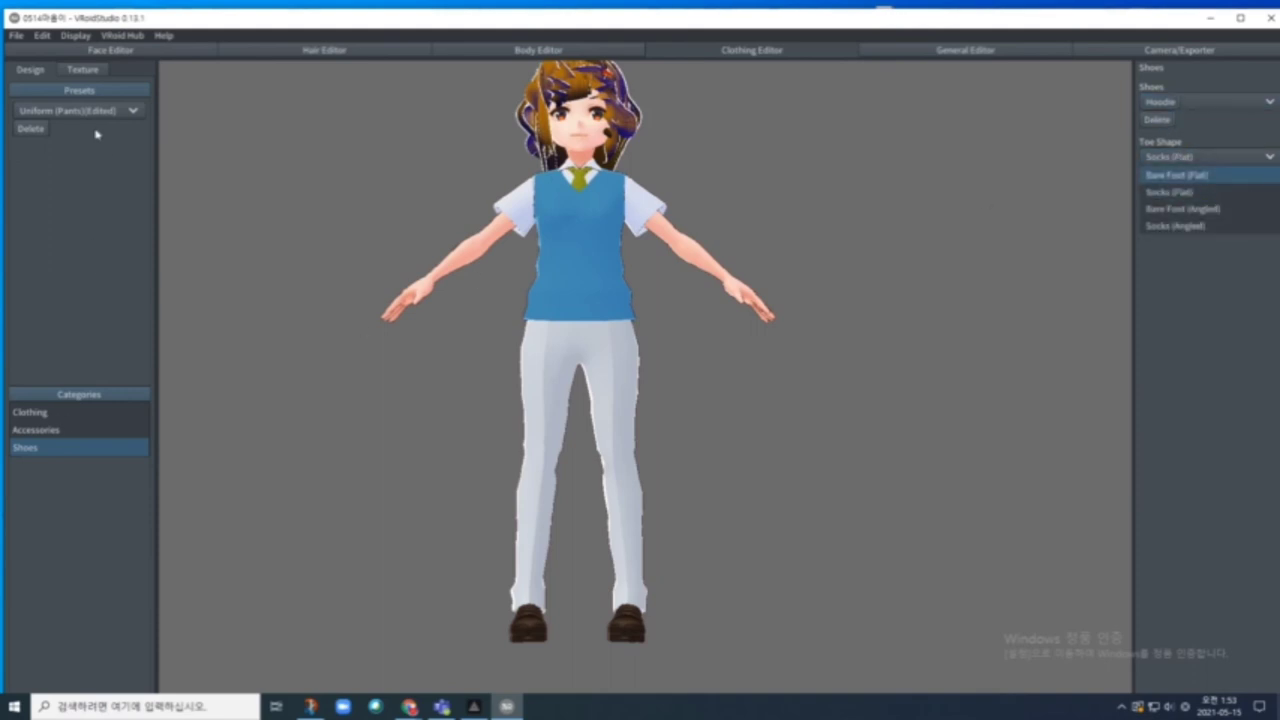
# Step: Show the loafers' texture layers and move the vest's painted layer above its Guides layer
pyautogui.click(84, 71)
pyautogui.click(84, 71)
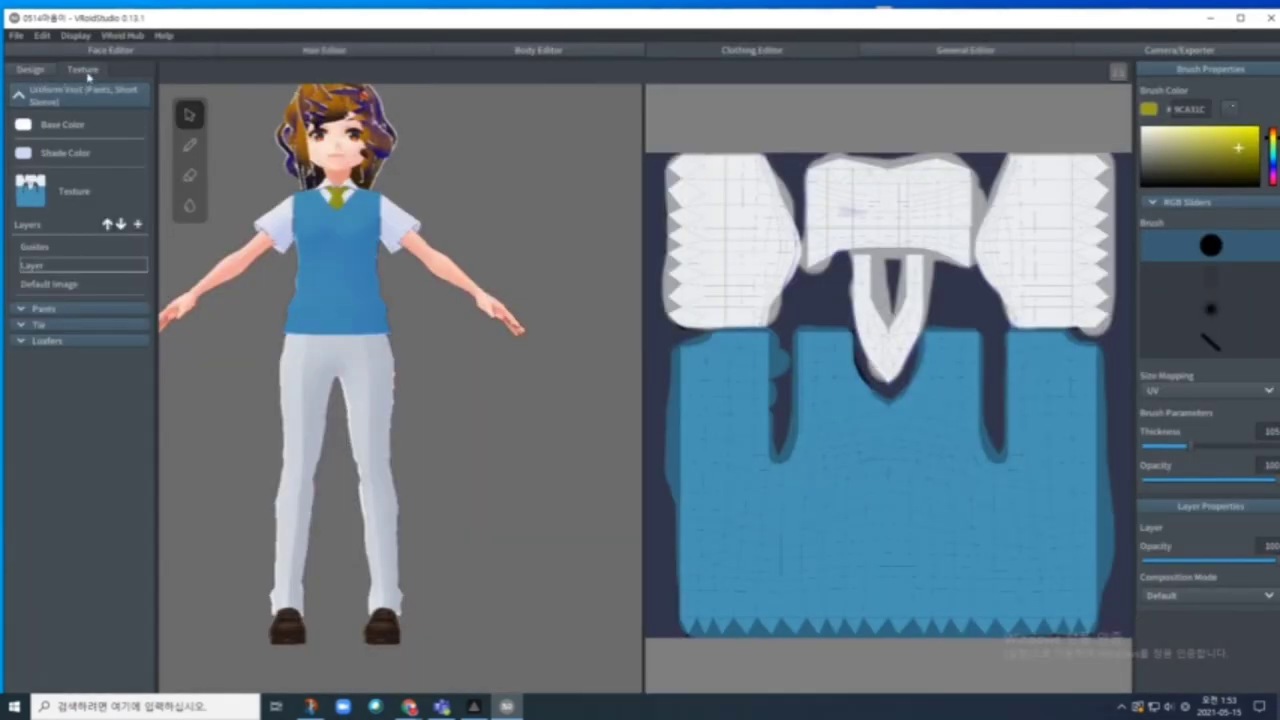
pyautogui.click(24, 341)
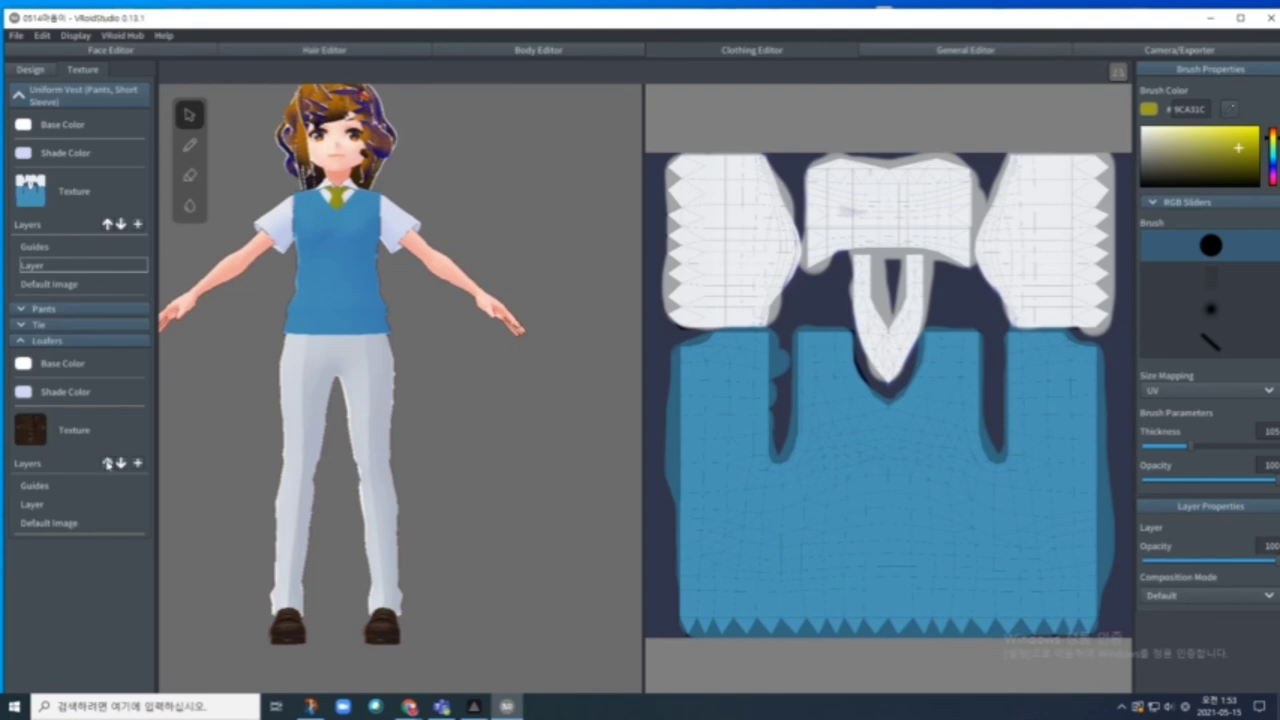
pyautogui.click(107, 463)
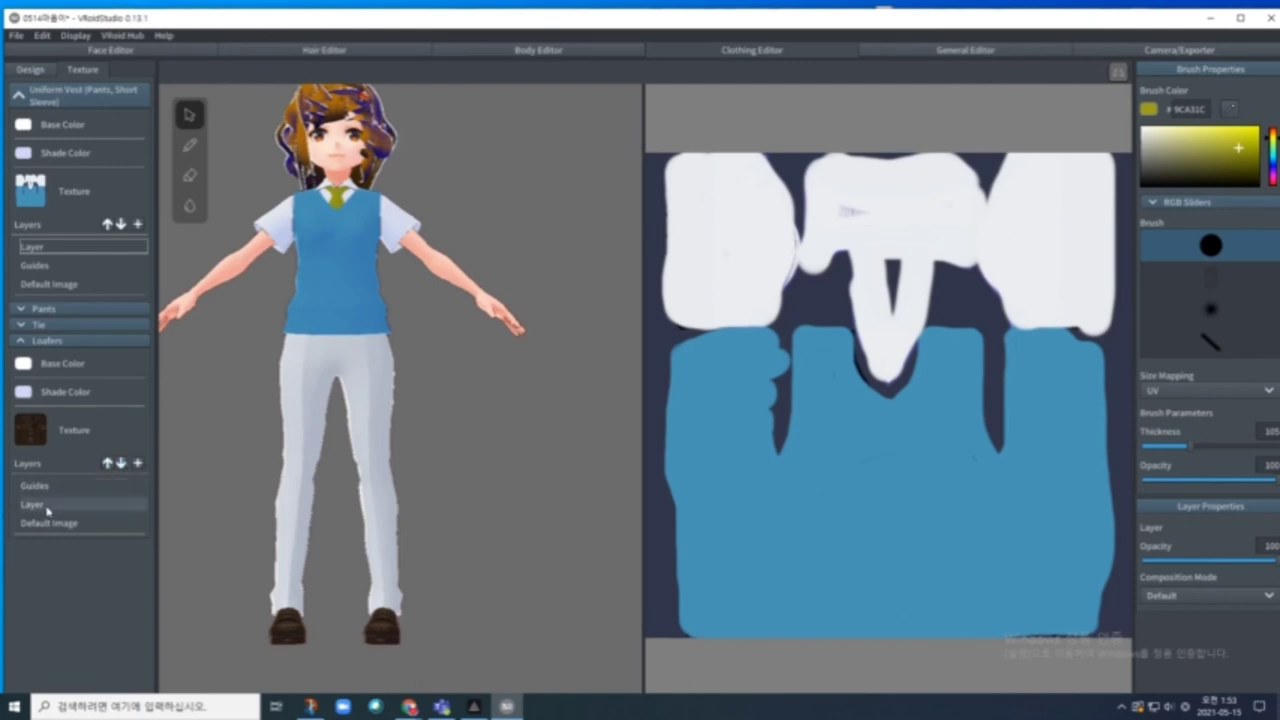
# Step: Paint all shoe parts on the loafers' texture layer warm grey #A0A092 with a brush thickness of 105
pyautogui.click(88, 504)
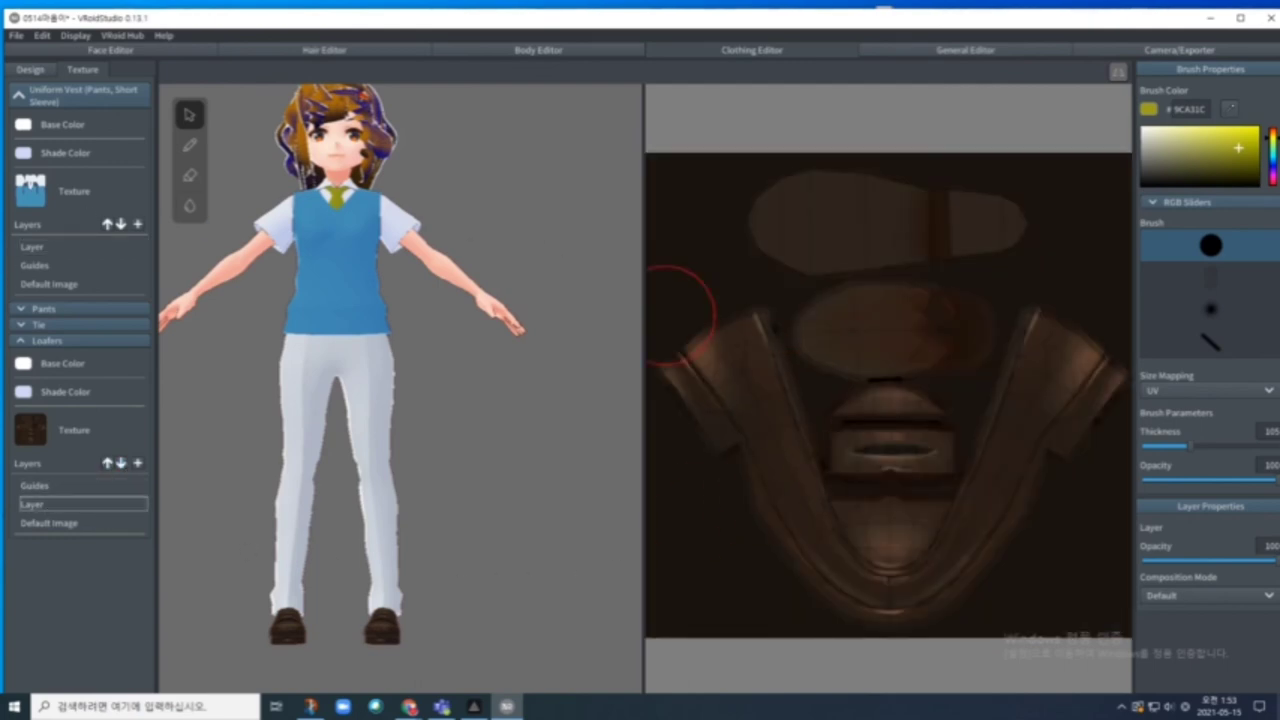
pyautogui.click(1152, 149)
pyautogui.moveTo(777, 371)
pyautogui.mouseDown()
pyautogui.moveTo(713, 367)
pyautogui.moveTo(712, 394)
pyautogui.moveTo(795, 467)
pyautogui.moveTo(813, 535)
pyautogui.moveTo(796, 485)
pyautogui.moveTo(851, 562)
pyautogui.moveTo(883, 582)
pyautogui.moveTo(915, 580)
pyautogui.moveTo(934, 553)
pyautogui.moveTo(988, 467)
pyautogui.moveTo(1032, 352)
pyautogui.moveTo(1080, 386)
pyautogui.moveTo(1024, 440)
pyautogui.moveTo(877, 505)
pyautogui.moveTo(854, 531)
pyautogui.moveTo(854, 559)
pyautogui.moveTo(869, 456)
pyautogui.moveTo(905, 440)
pyautogui.moveTo(900, 397)
pyautogui.moveTo(858, 420)
pyautogui.moveTo(824, 347)
pyautogui.moveTo(892, 357)
pyautogui.moveTo(986, 323)
pyautogui.moveTo(854, 331)
pyautogui.moveTo(782, 263)
pyautogui.moveTo(790, 246)
pyautogui.moveTo(921, 275)
pyautogui.moveTo(990, 248)
pyautogui.moveTo(956, 214)
pyautogui.moveTo(763, 212)
pyautogui.moveTo(763, 274)
pyautogui.moveTo(840, 347)
pyautogui.moveTo(915, 382)
pyautogui.moveTo(776, 401)
pyautogui.moveTo(872, 476)
pyautogui.moveTo(983, 423)
pyautogui.moveTo(818, 496)
pyautogui.moveTo(771, 450)
pyautogui.moveTo(809, 548)
pyautogui.moveTo(951, 560)
pyautogui.moveTo(1033, 420)
pyautogui.mouseUp()
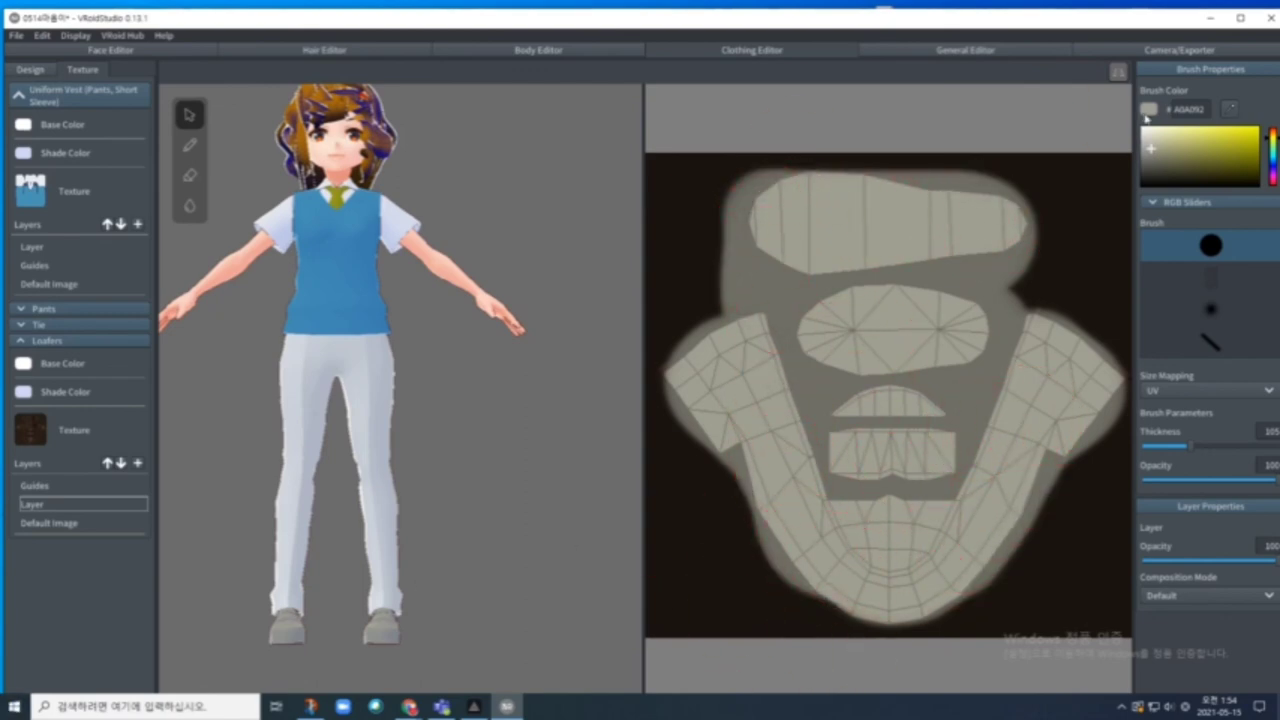
# Step: Preview the Standby 1, 2, 3, 8 and 7 female animations on the character, finishing on Standby 3
pyautogui.click(1177, 52)
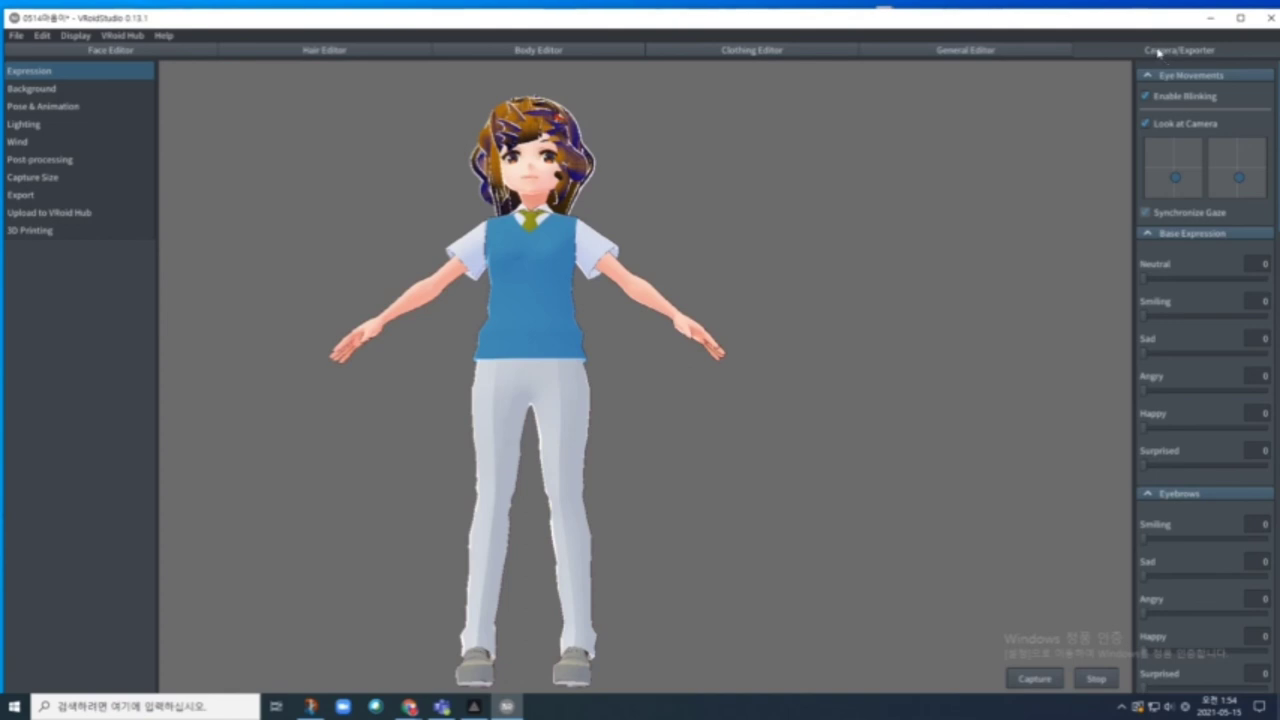
pyautogui.click(55, 107)
pyautogui.click(1176, 152)
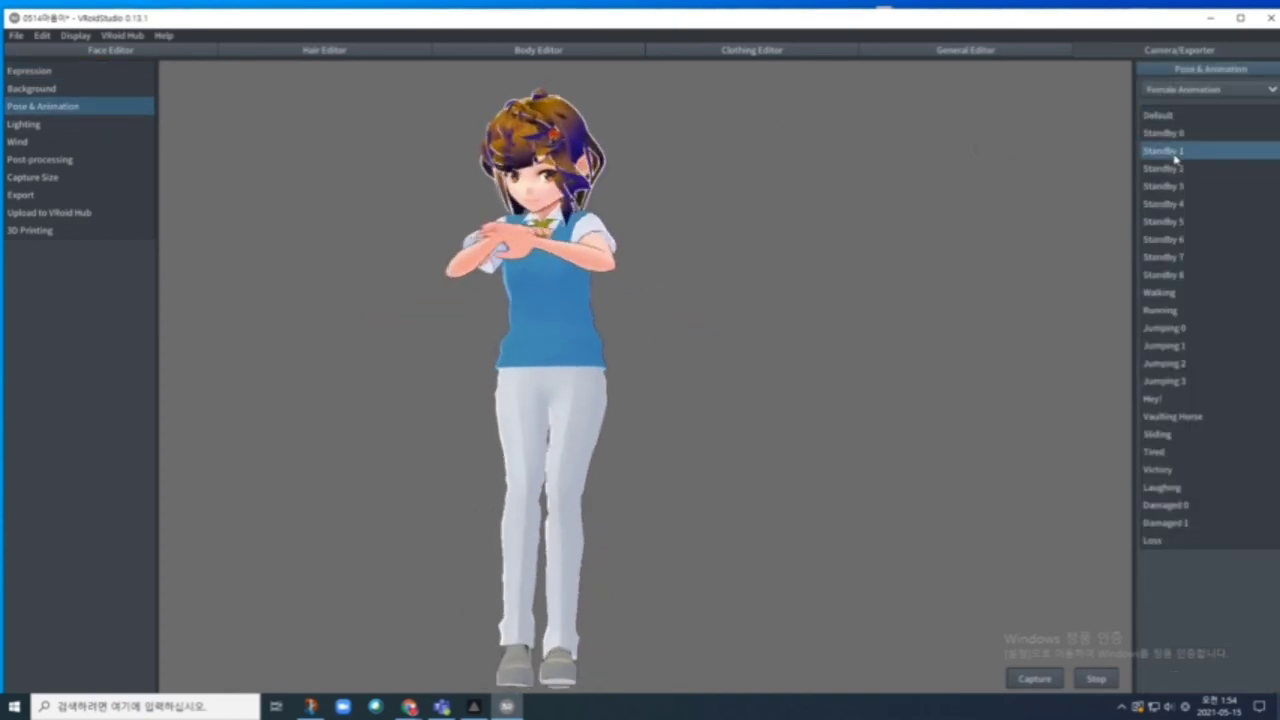
pyautogui.click(1175, 170)
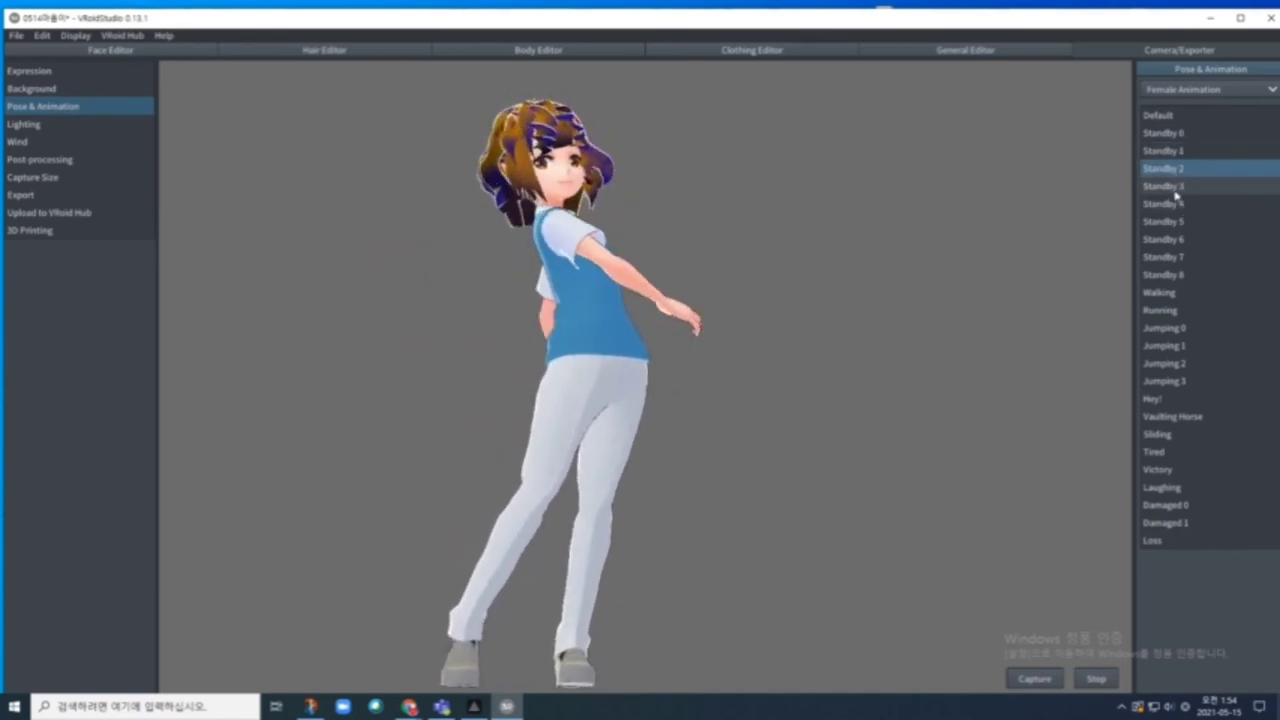
pyautogui.click(1176, 188)
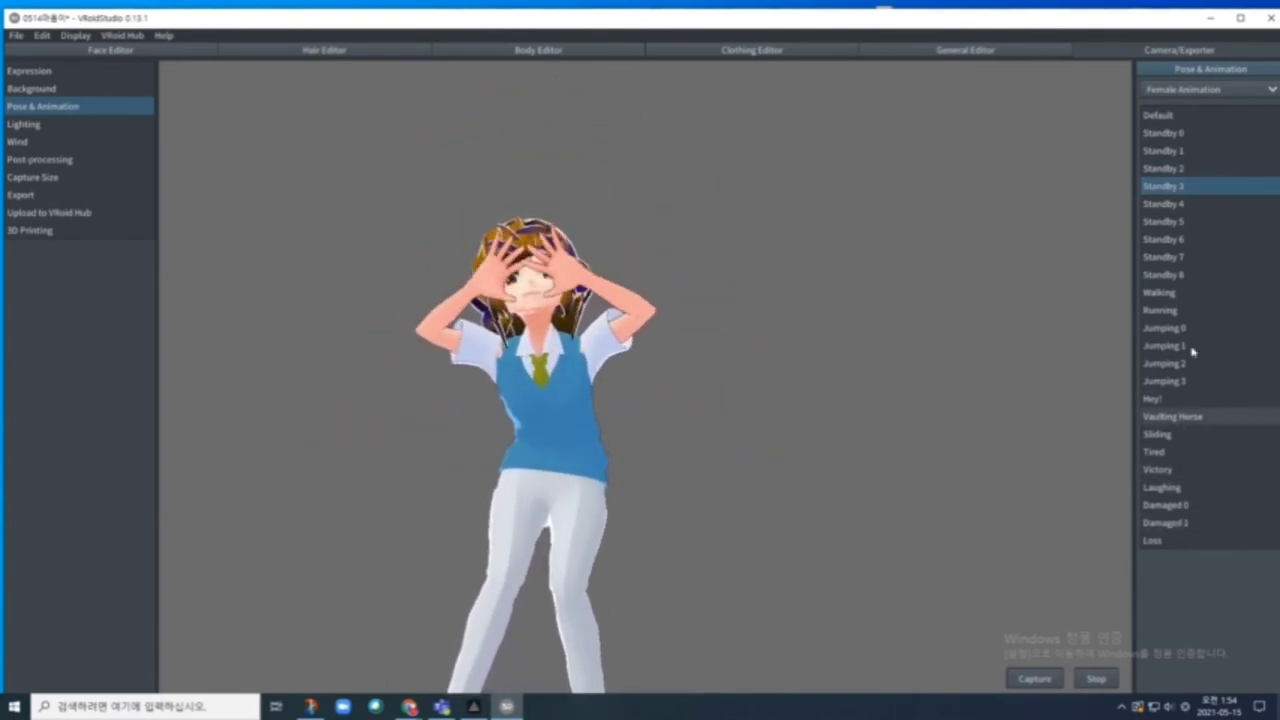
pyautogui.click(1166, 275)
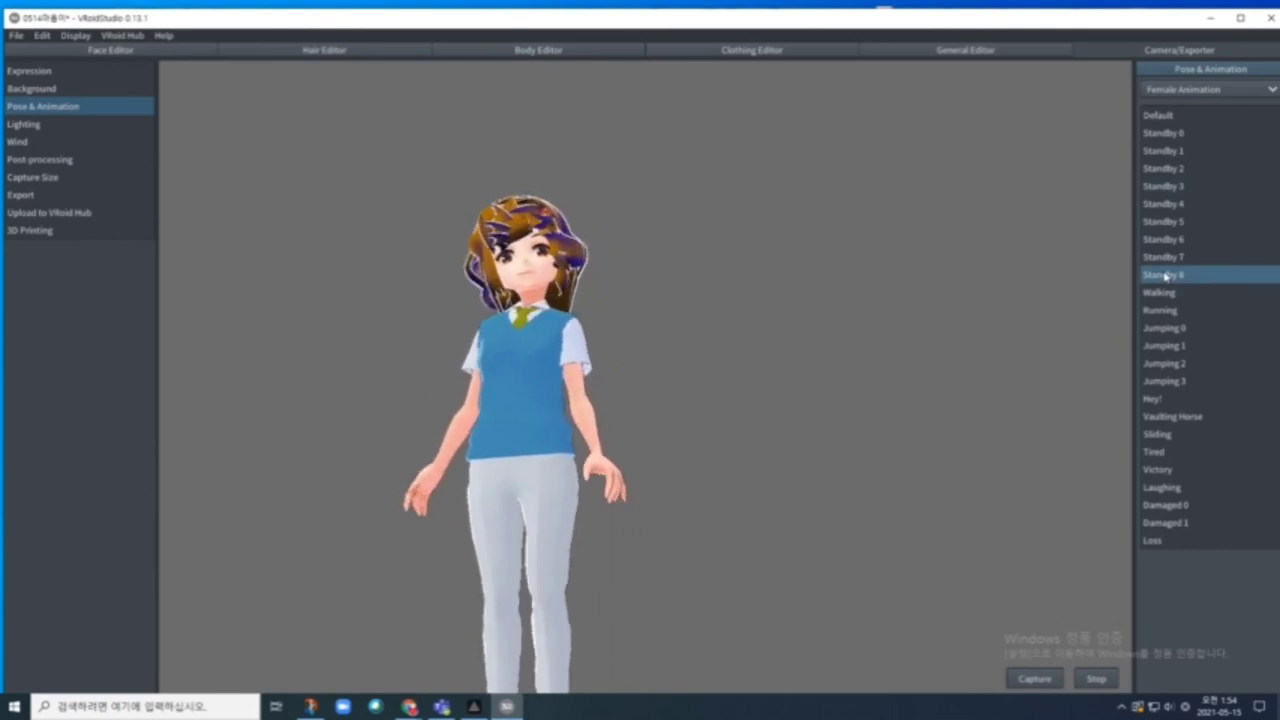
pyautogui.click(1170, 258)
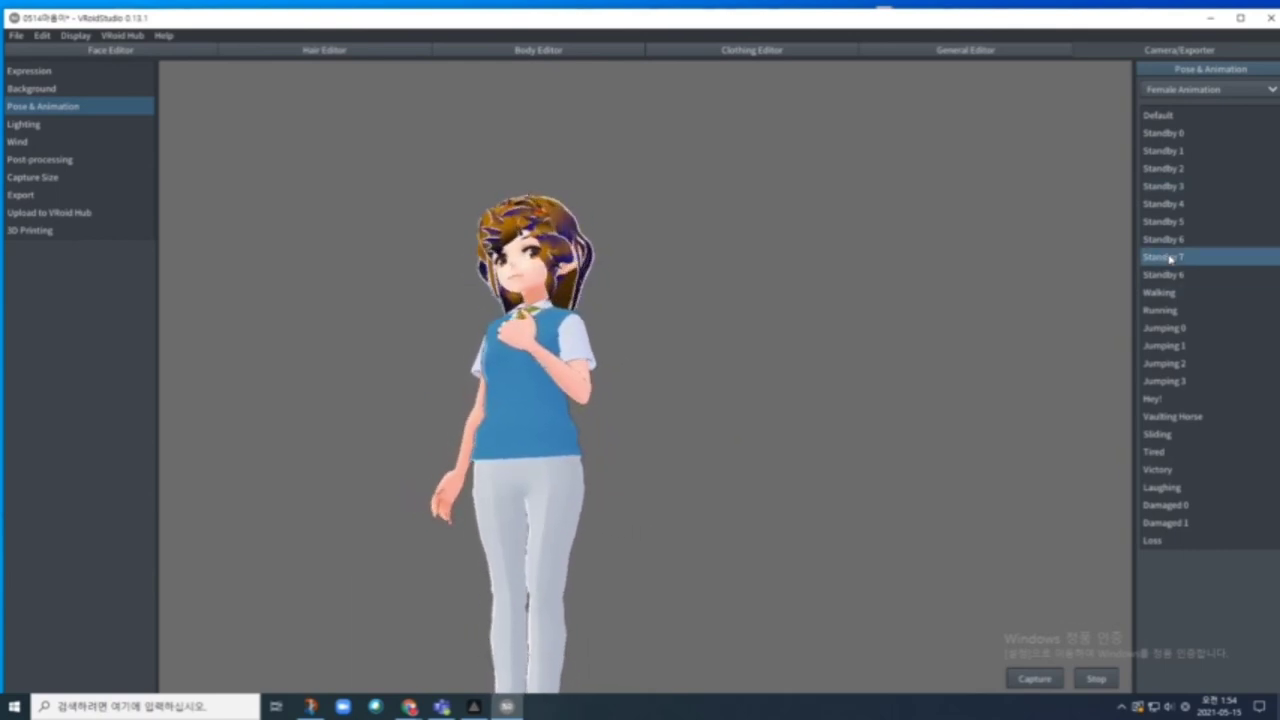
pyautogui.click(1173, 172)
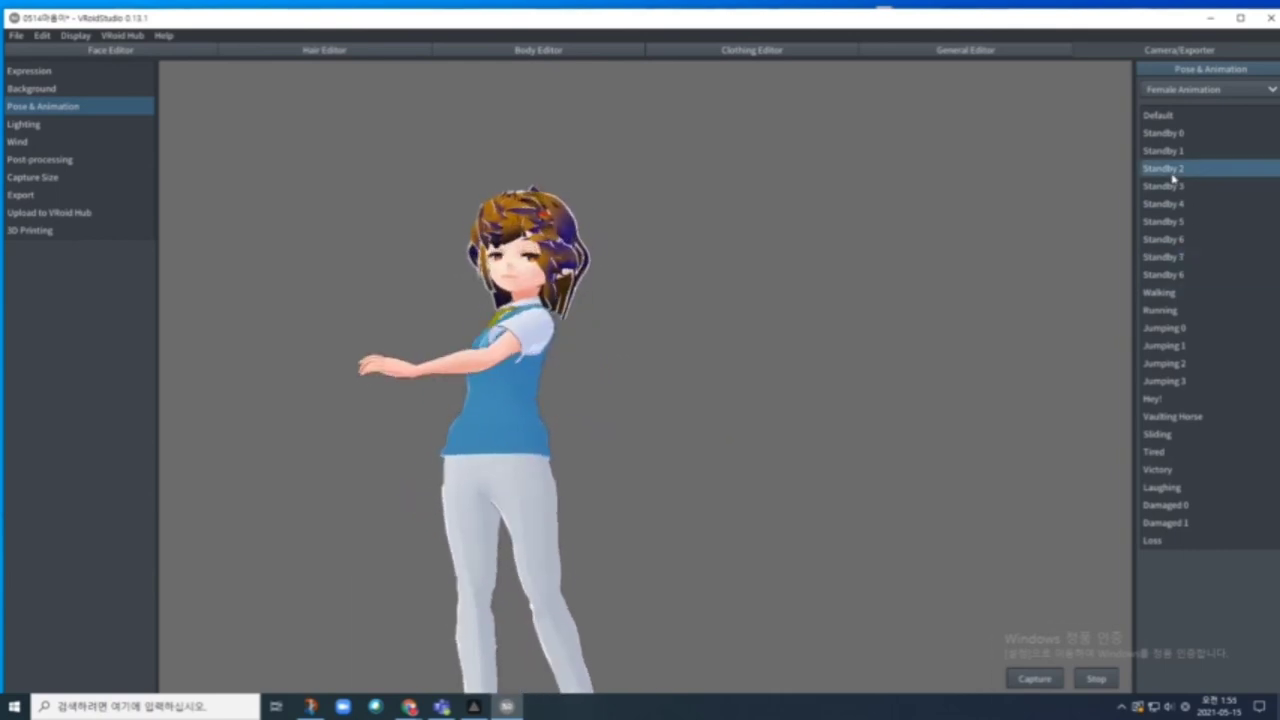
pyautogui.click(1166, 188)
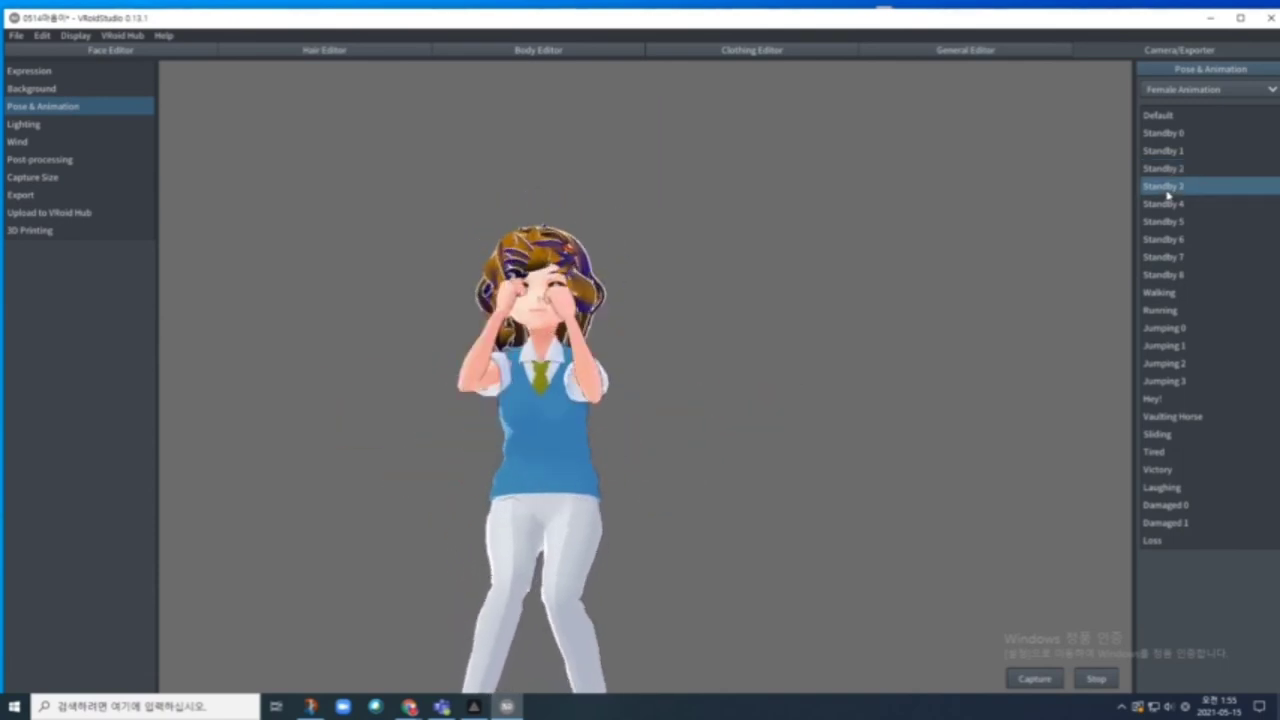